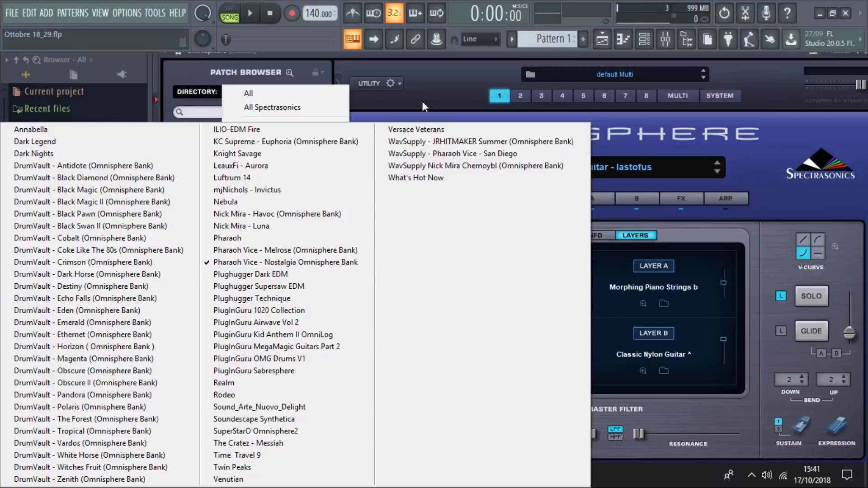
- Dismiss the directory list and look through the guitar patches of the Pharaoh Vice - Nostalgia Omnisphere bank
{"action": "left_click", "coordinate": [411, 72]}
{"action": "scroll", "coordinate": [302, 363], "scroll_direction": "up", "scroll_amount": 3}
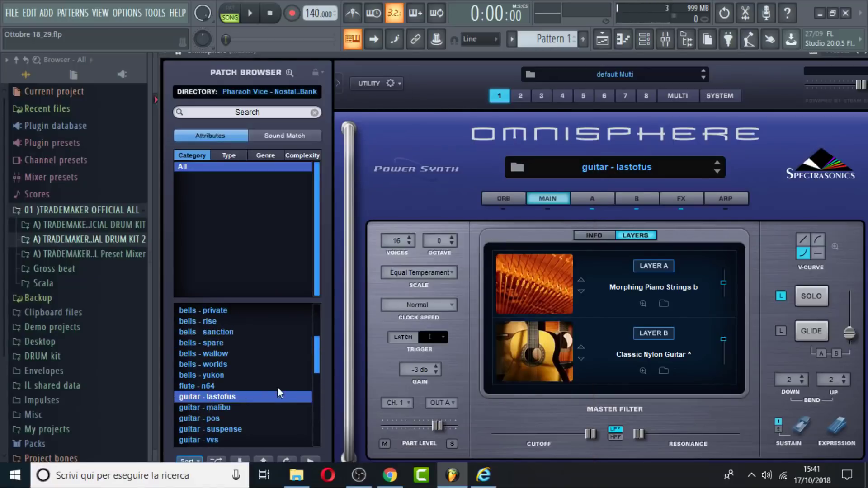
{"action": "scroll", "coordinate": [263, 392], "scroll_direction": "down", "scroll_amount": 2}
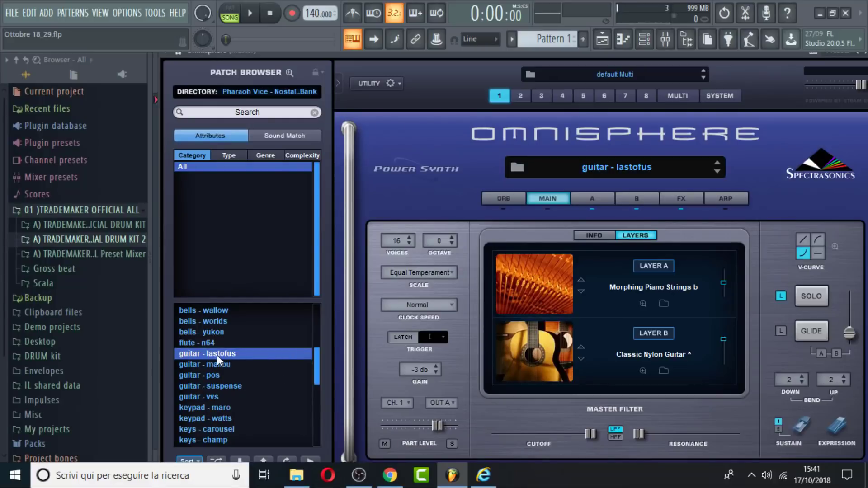
- Draw a chord of A4, D5 and F5 at the start of bar 1 in the Omnisphere channel's piano roll
{"action": "left_click", "coordinate": [603, 41]}
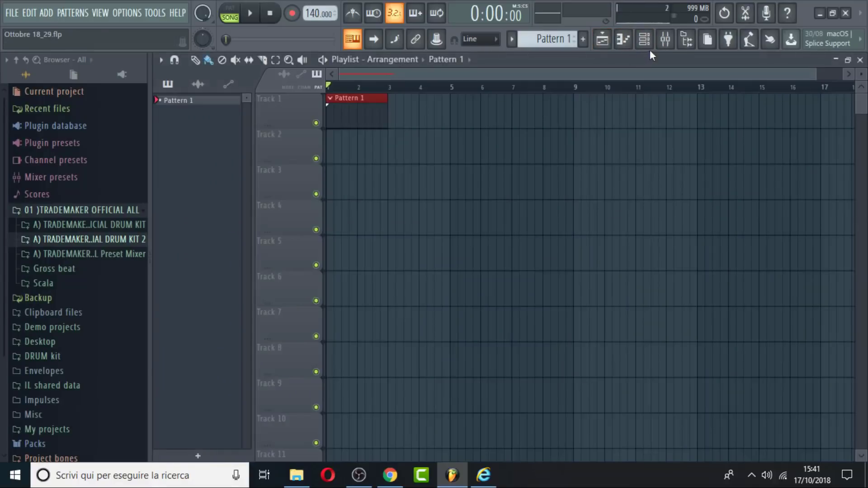
{"action": "left_click", "coordinate": [649, 48]}
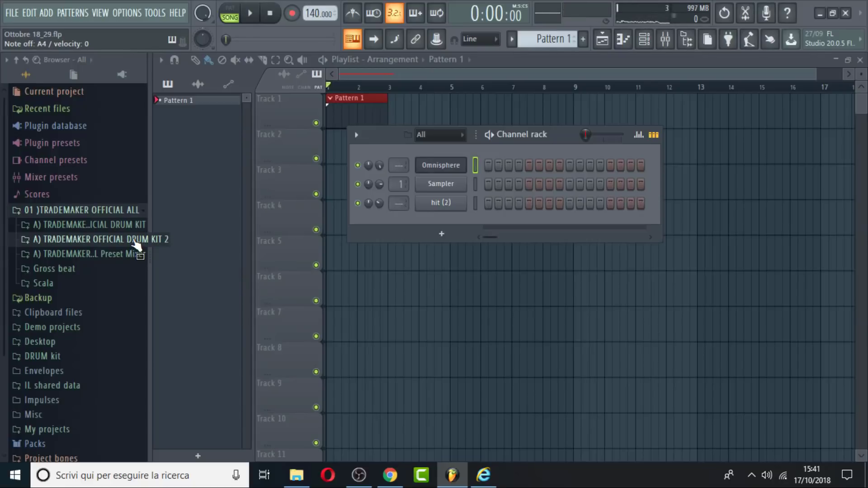
{"action": "left_click", "coordinate": [626, 41]}
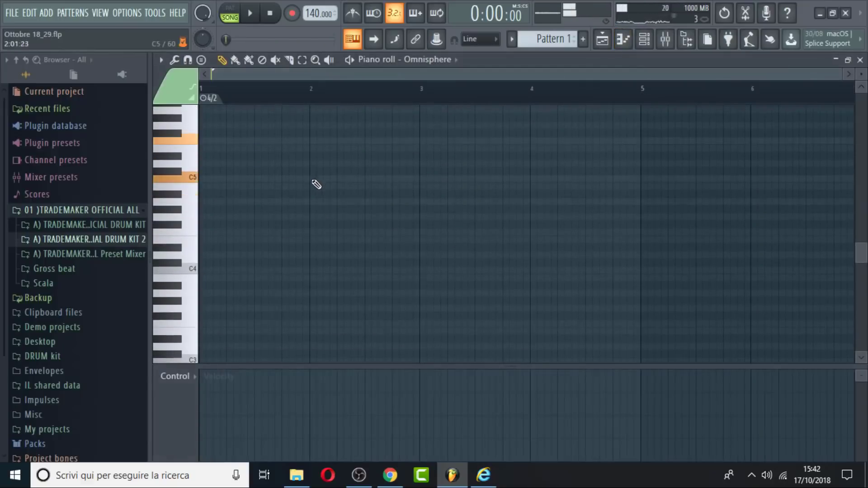
{"action": "scroll", "coordinate": [261, 198], "scroll_direction": "up", "scroll_amount": 2}
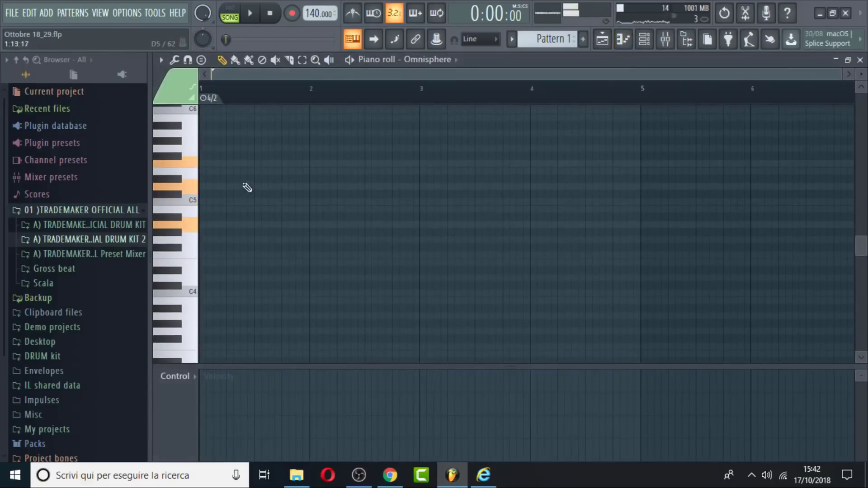
{"action": "left_click", "coordinate": [227, 164]}
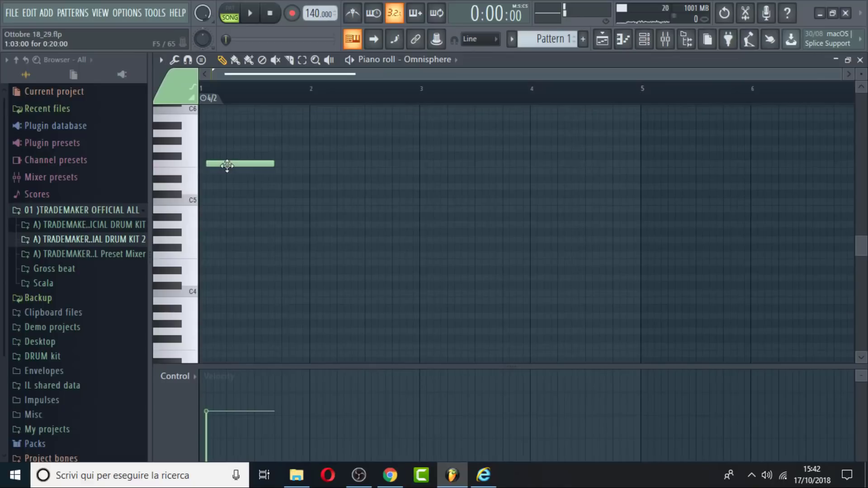
{"action": "left_click", "coordinate": [207, 187]}
{"action": "left_click", "coordinate": [204, 224]}
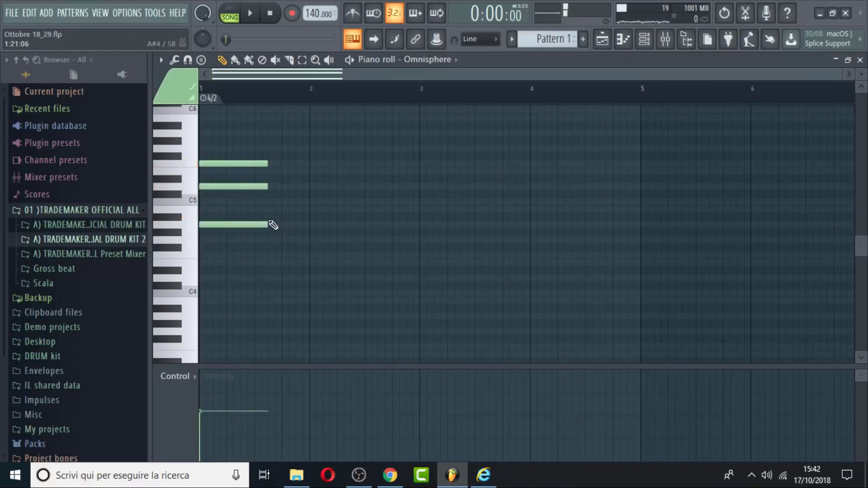
- Shorten the three notes of the first chord to about 12 steps each
{"action": "left_click", "coordinate": [260, 22]}
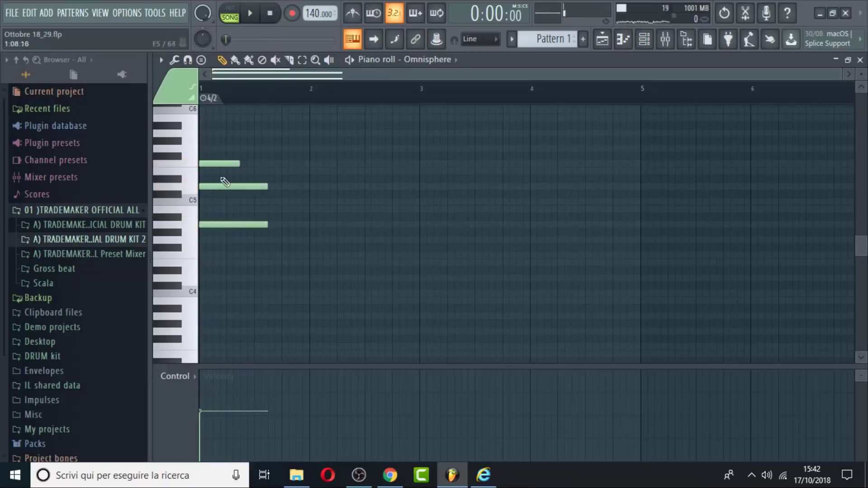
{"action": "right_click", "coordinate": [210, 226]}
{"action": "left_click", "coordinate": [202, 226]}
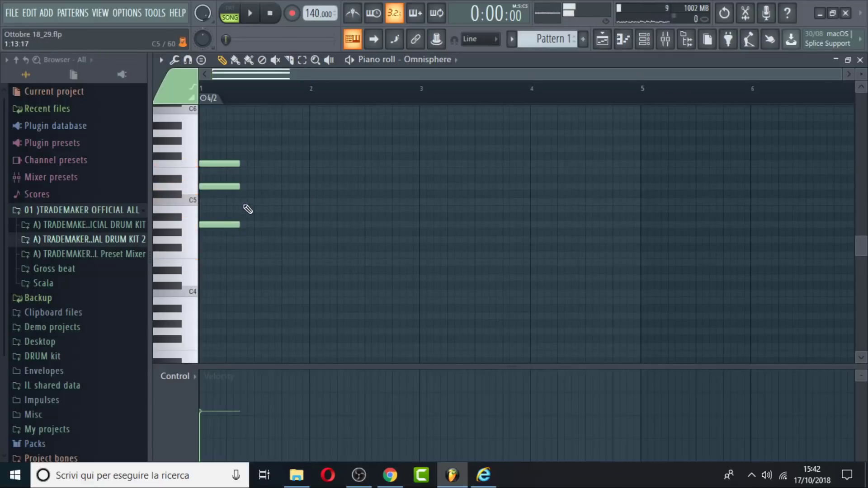
- Play back the first chord and check its length against the metronome
{"action": "key", "text": "space"}
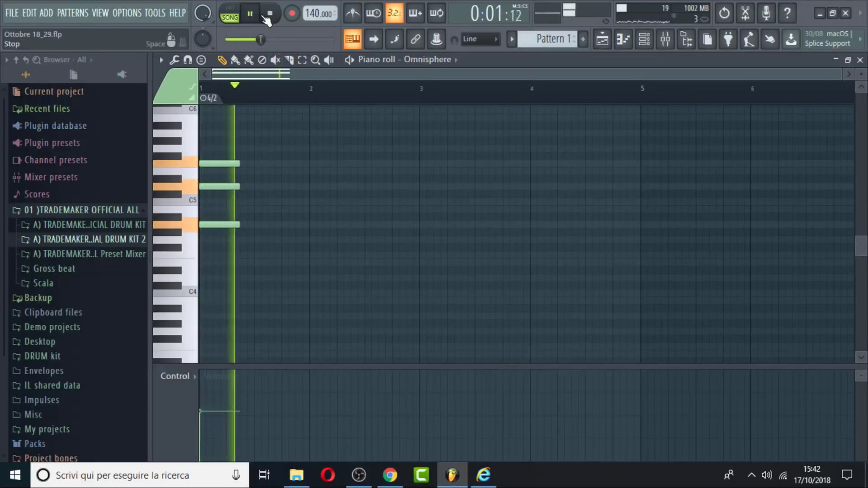
{"action": "left_click", "coordinate": [266, 18]}
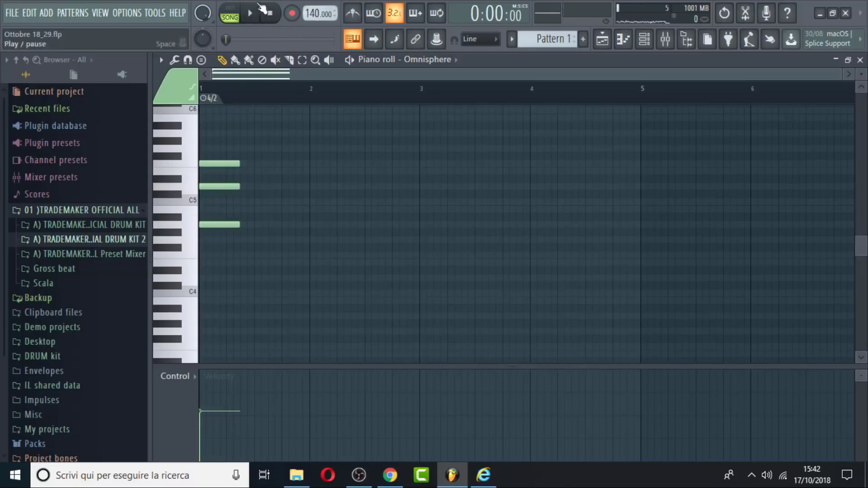
{"action": "key", "text": "space"}
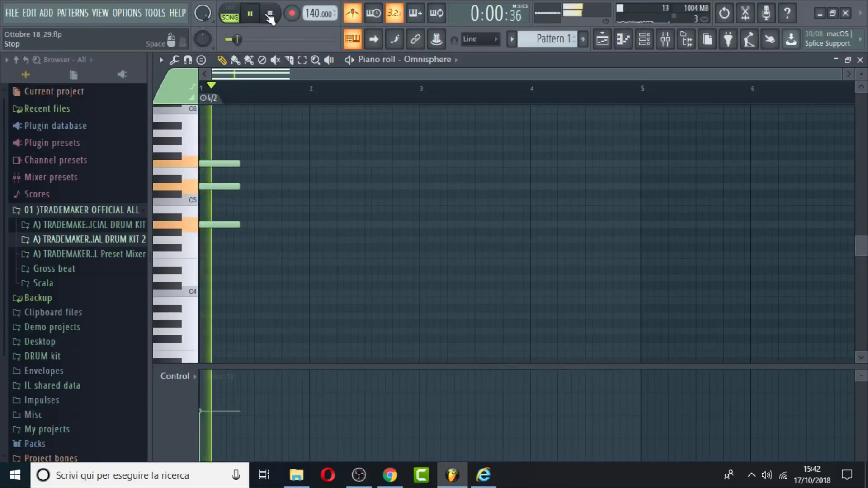
{"action": "left_click", "coordinate": [269, 15]}
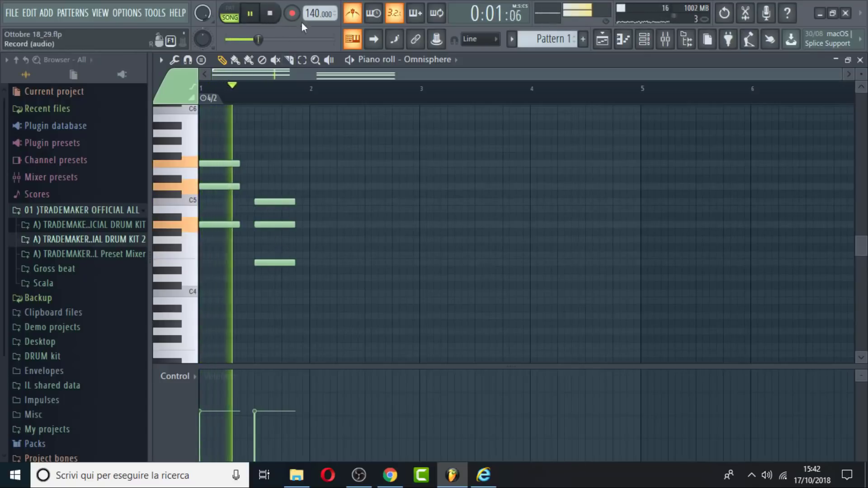
- Place a second chord of E4, A4 and C5 directly after the first chord and play both back
{"action": "left_click", "coordinate": [272, 17]}
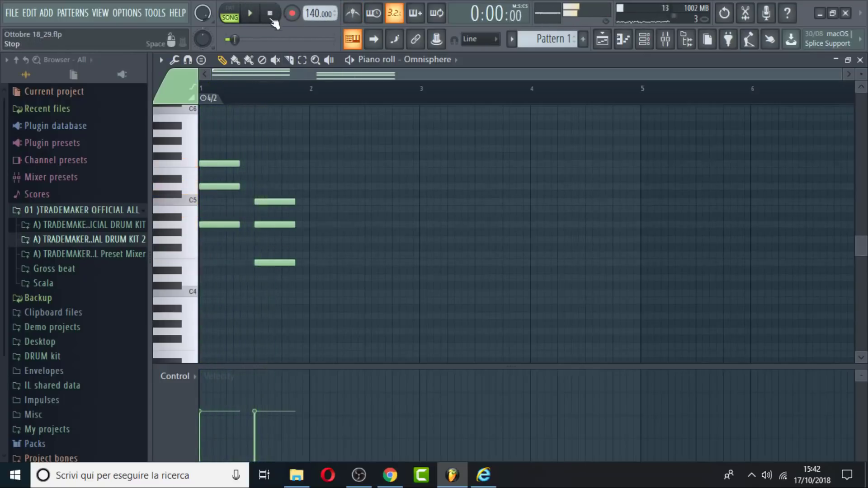
{"action": "left_click", "coordinate": [302, 60]}
{"action": "left_click_drag", "start_coordinate": [311, 160], "coordinate": [267, 300]}
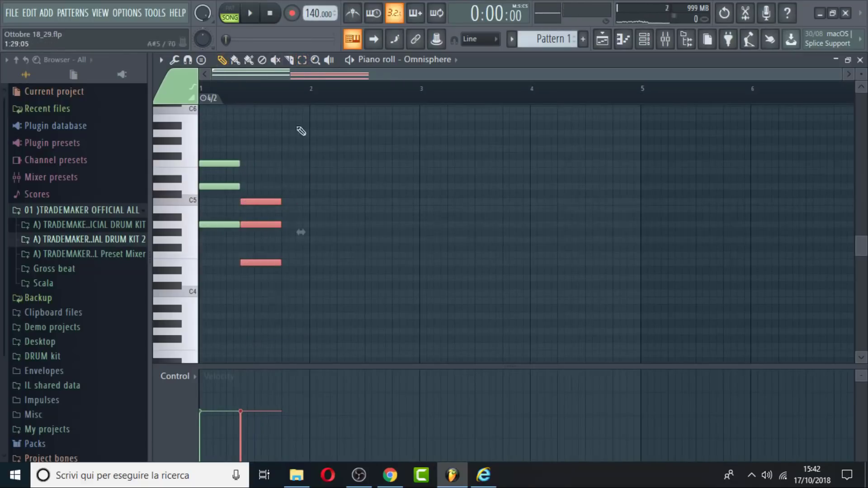
{"action": "key", "text": "space"}
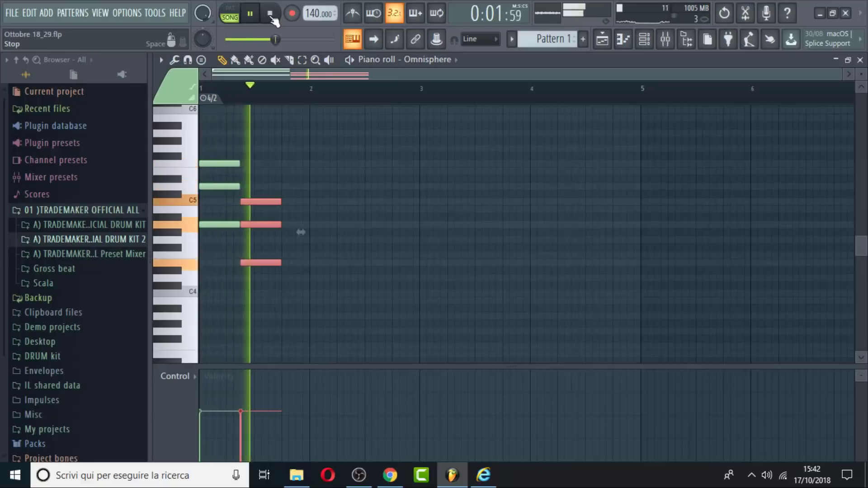
{"action": "left_click", "coordinate": [271, 17]}
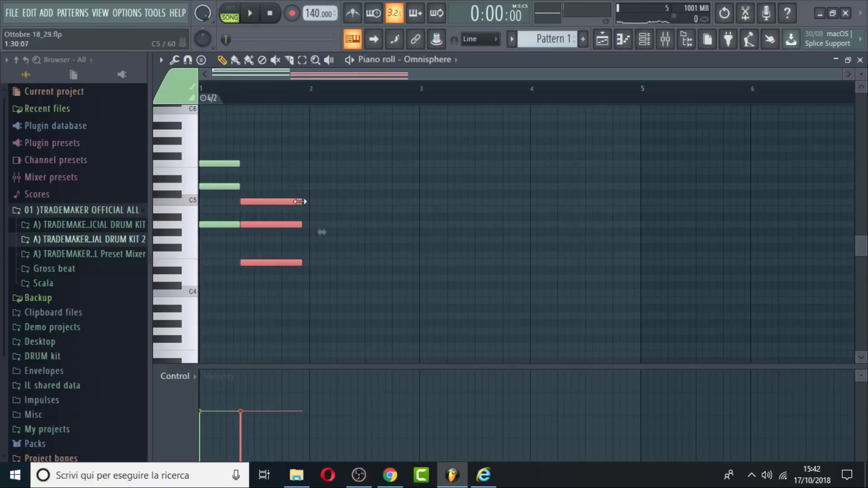
- Lengthen the second chord's three notes to the start of bar 2 and play them back with the metronome
{"action": "key", "text": "space"}
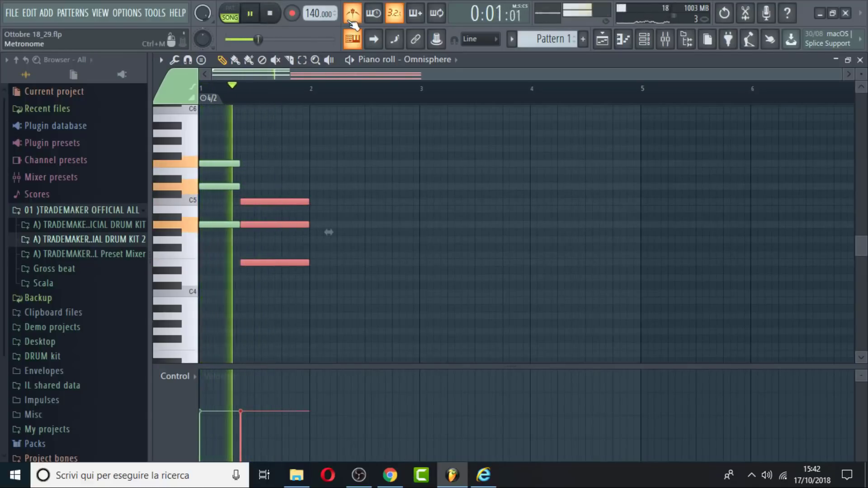
{"action": "left_click", "coordinate": [353, 15]}
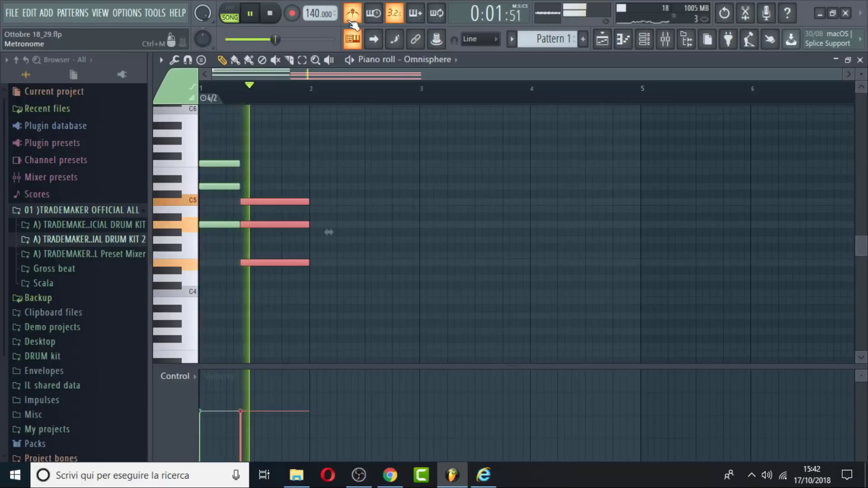
{"action": "left_click", "coordinate": [271, 14]}
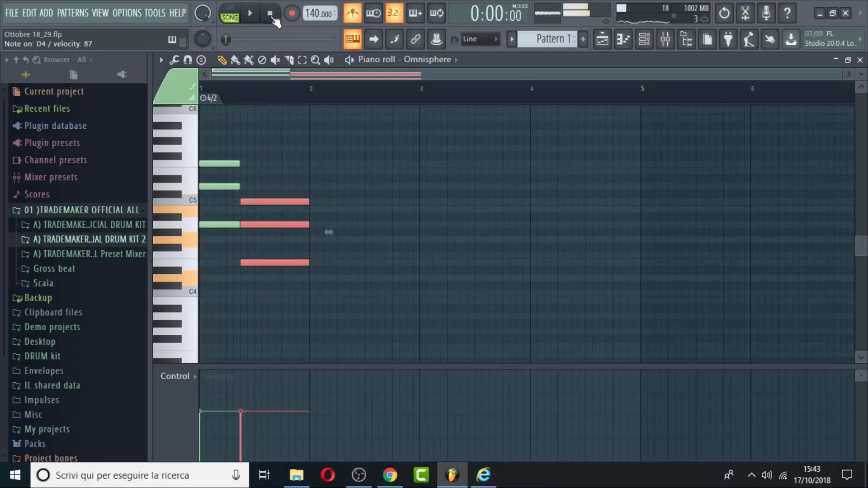
- Add a D4, G4 and B4 chord at bar 2, followed by an E4, A4 and C5 chord up to bar 3, and play back without the metronome
{"action": "left_click", "coordinate": [232, 165]}
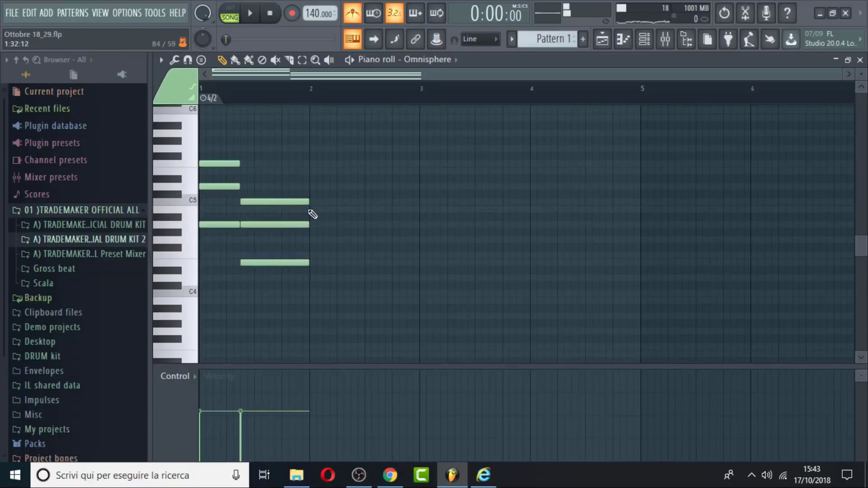
{"action": "left_click", "coordinate": [317, 277]}
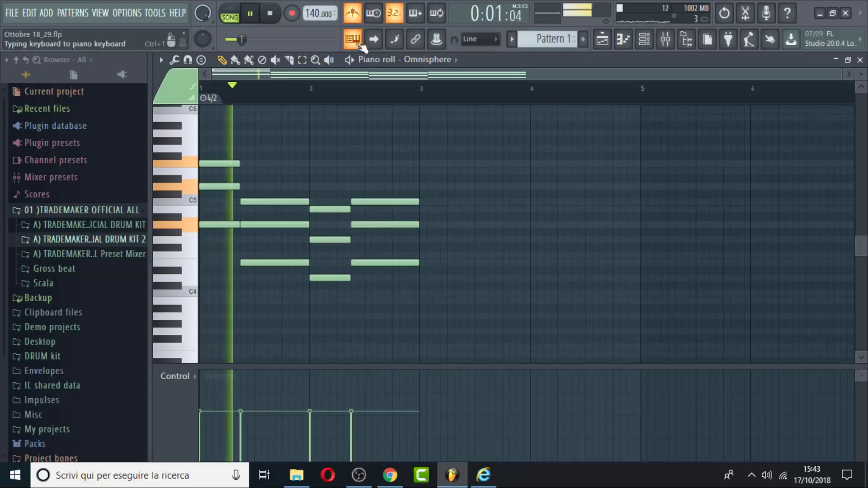
{"action": "left_click", "coordinate": [352, 12]}
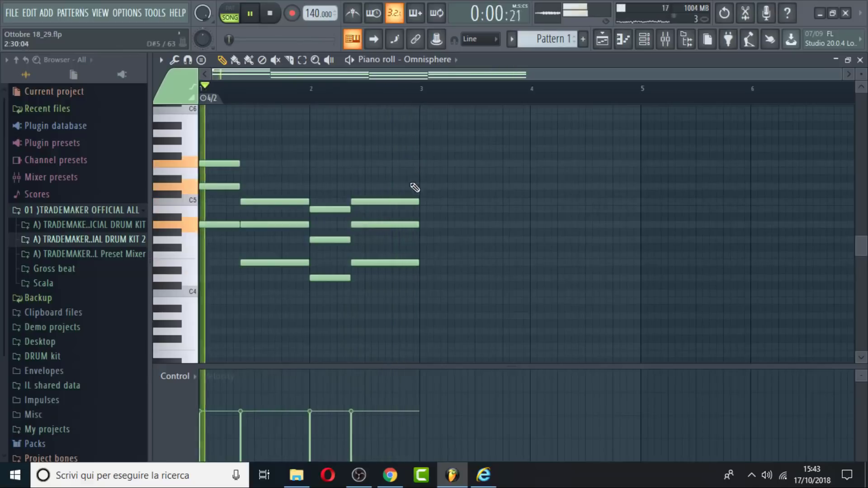
- Shorten the last chord's C5 note and add short D5 and E5 notes after it, ending at bar 3
{"action": "left_click_drag", "start_coordinate": [418, 201], "coordinate": [394, 199]}
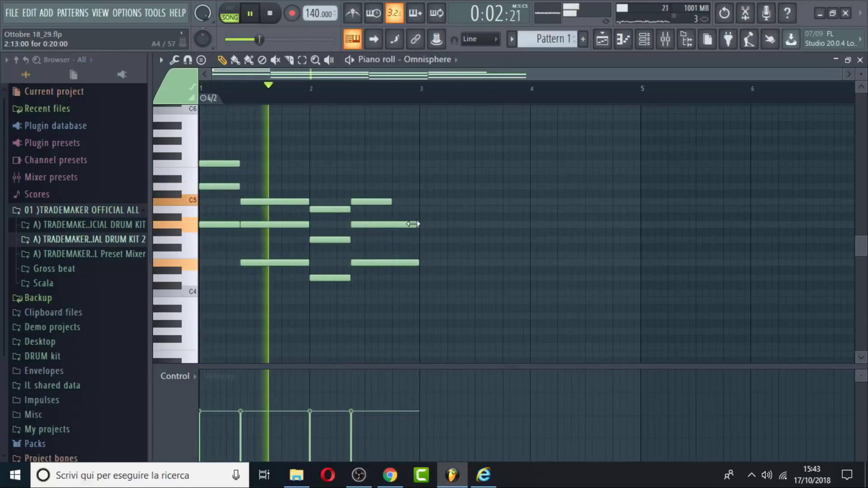
{"action": "left_click", "coordinate": [404, 189]}
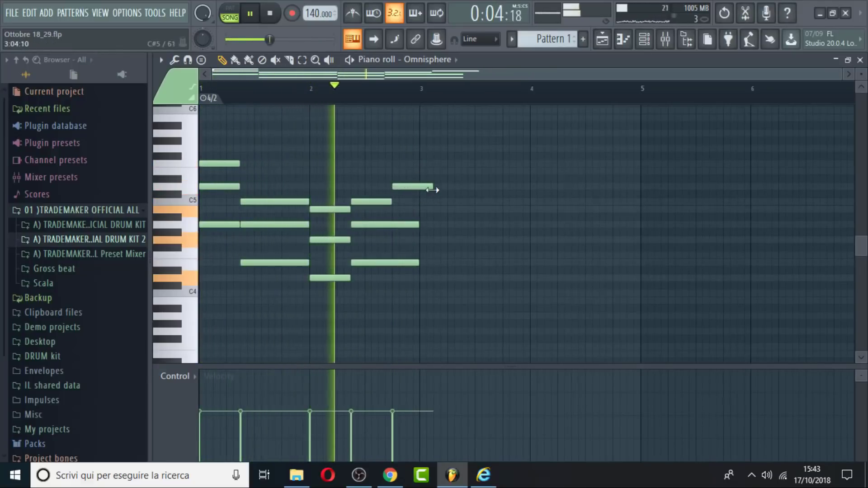
{"action": "left_click_drag", "start_coordinate": [431, 188], "coordinate": [406, 189]}
{"action": "left_click", "coordinate": [412, 172]}
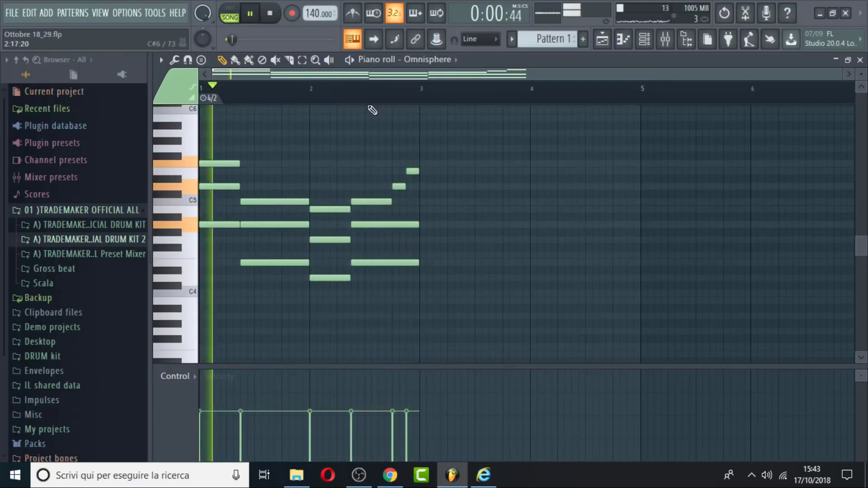
- Export the melody as a MIDI file named "MidiMelody 8 - Trad (11)" and close the piano roll
{"action": "key", "text": "space"}
{"action": "left_click", "coordinate": [160, 60]}
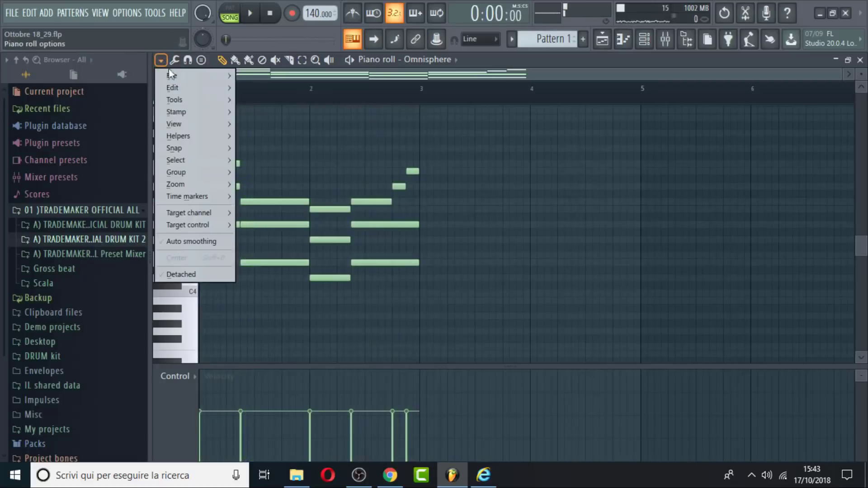
{"action": "mouse_move", "coordinate": [197, 93]}
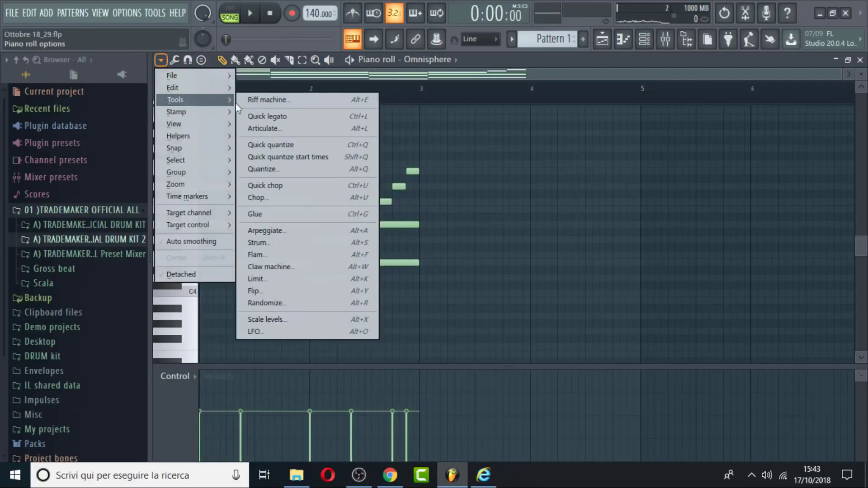
{"action": "mouse_move", "coordinate": [191, 75]}
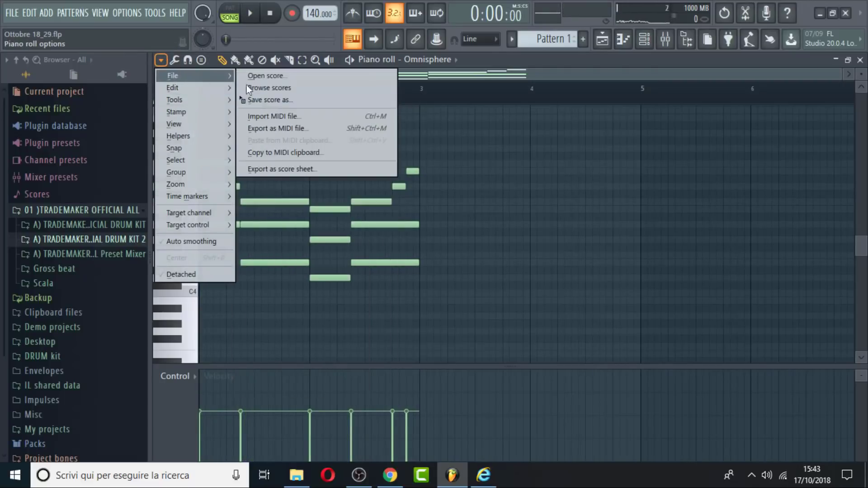
{"action": "left_click", "coordinate": [280, 126]}
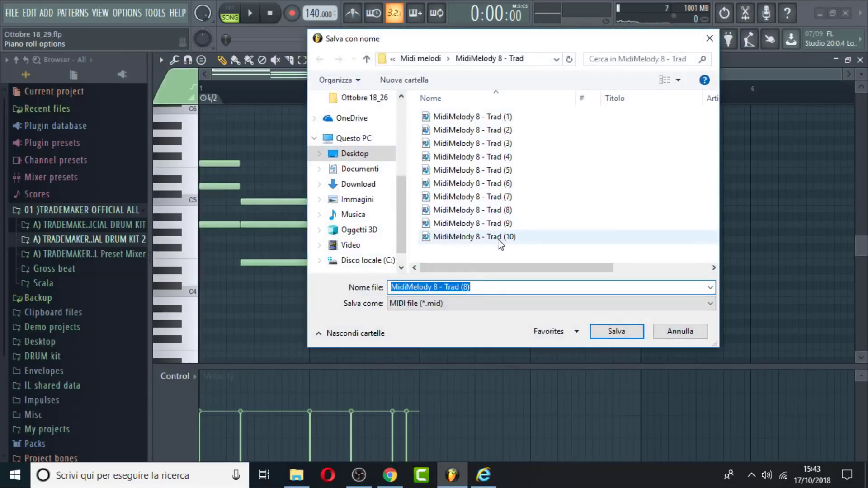
{"action": "left_click", "coordinate": [499, 238]}
{"action": "left_click", "coordinate": [477, 284]}
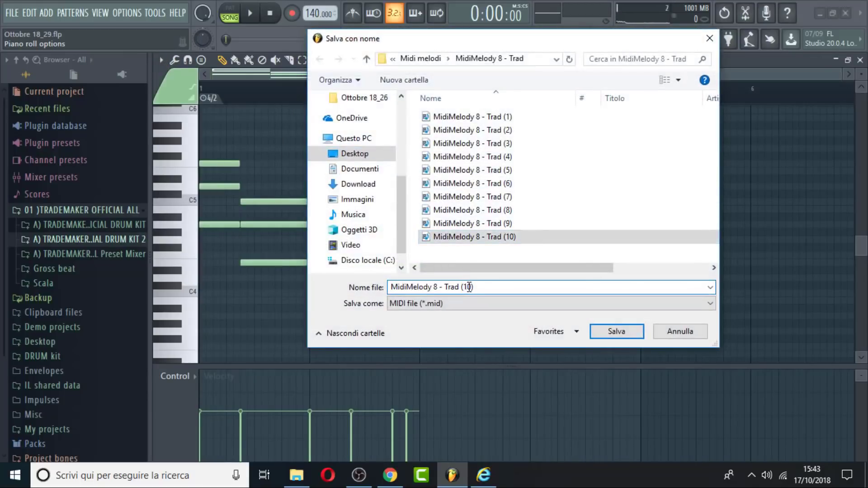
{"action": "type", "text": "1"}
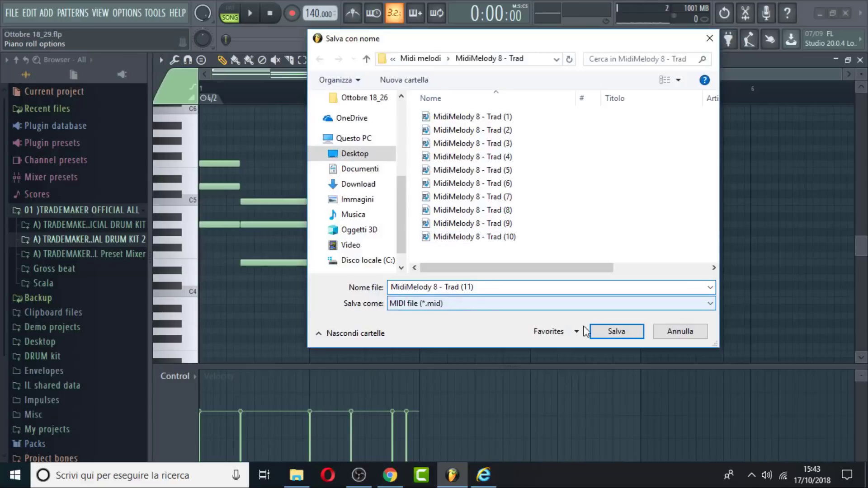
{"action": "left_click", "coordinate": [615, 331]}
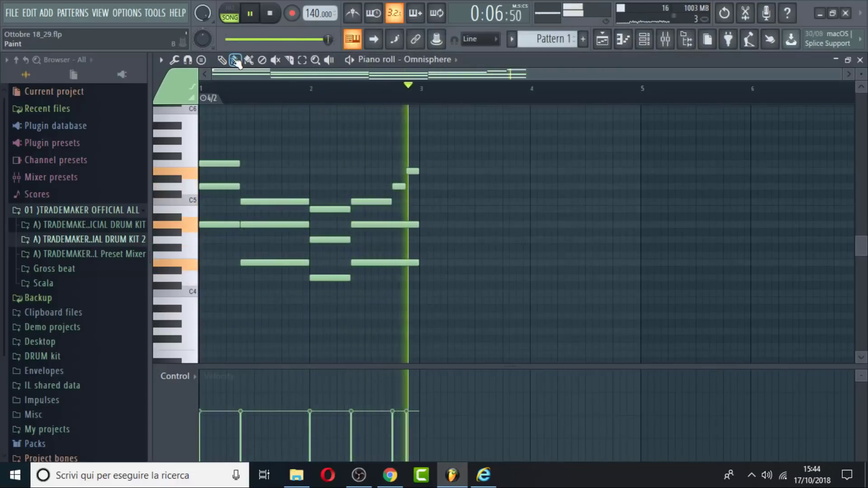
{"action": "left_click", "coordinate": [861, 61]}
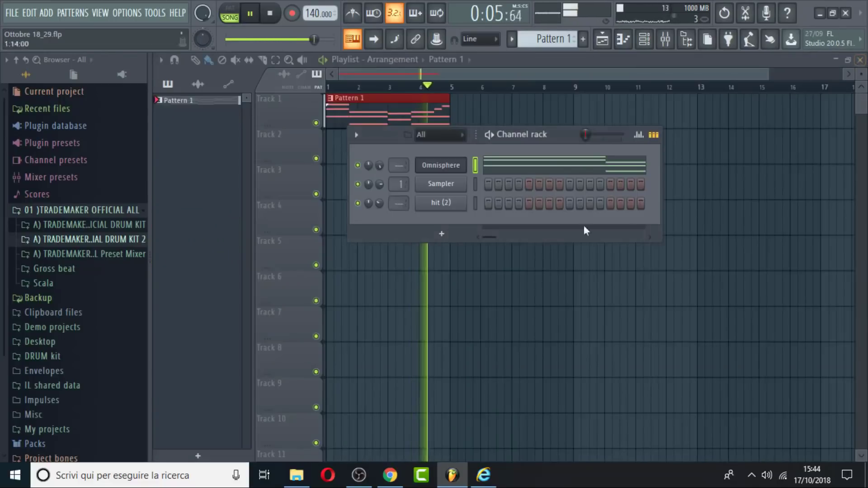
- Fill every second step of the hit (2) channel
{"action": "right_click", "coordinate": [456, 211]}
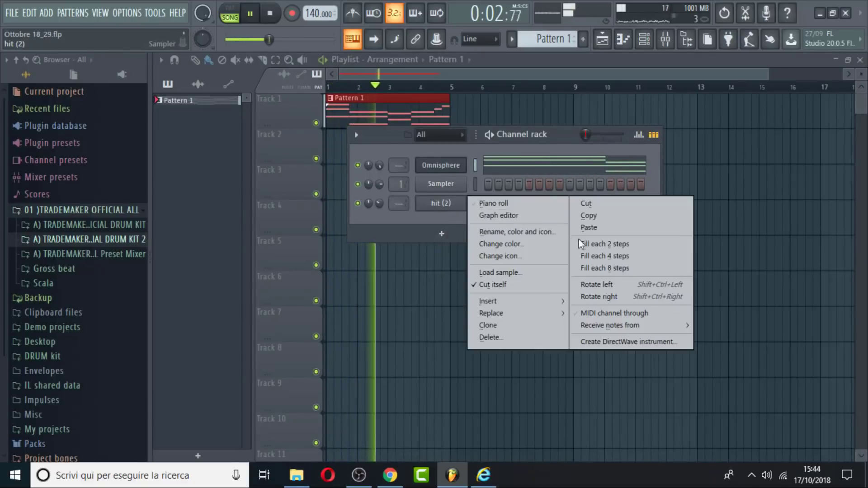
{"action": "left_click", "coordinate": [685, 296]}
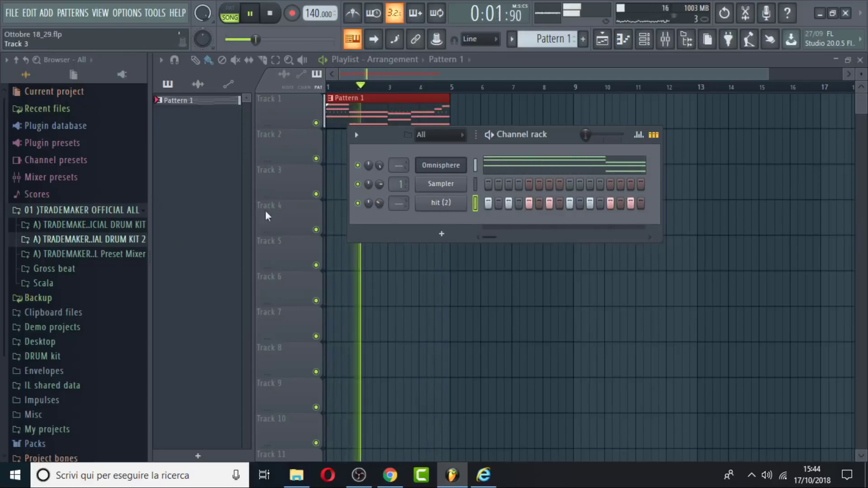
- Audition samples in the Snare folder of drum kit 2 and open Snare (19) in a new channel
{"action": "left_click", "coordinate": [111, 239]}
{"action": "scroll", "coordinate": [97, 291], "scroll_direction": "down", "scroll_amount": 5}
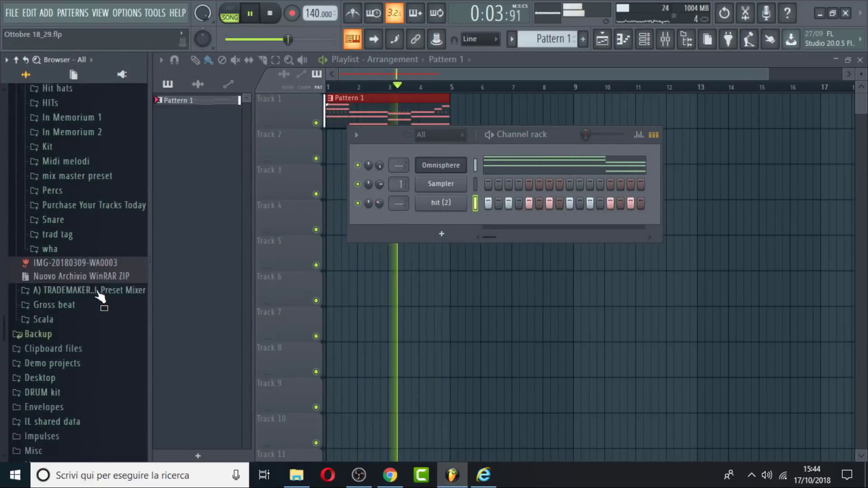
{"action": "left_click", "coordinate": [83, 217]}
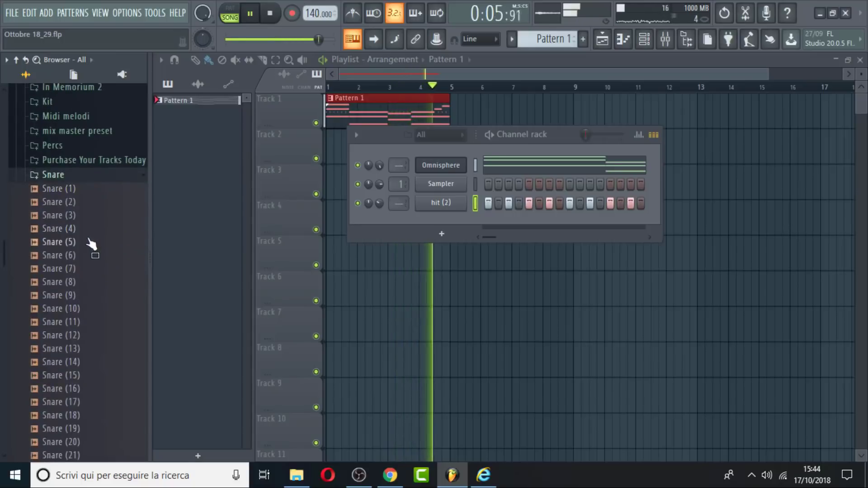
{"action": "left_click", "coordinate": [90, 243]}
{"action": "scroll", "coordinate": [91, 246], "scroll_direction": "down", "scroll_amount": 5}
{"action": "left_click", "coordinate": [90, 229]}
{"action": "left_click", "coordinate": [90, 243]}
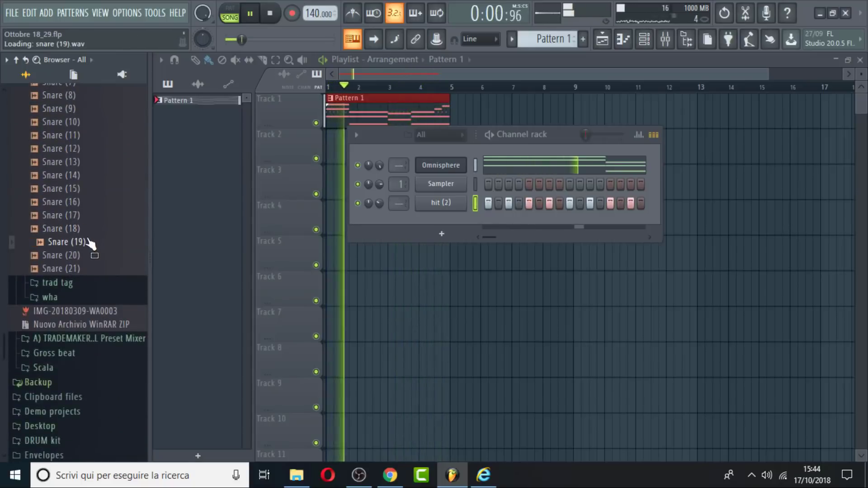
{"action": "left_click", "coordinate": [88, 256]}
{"action": "right_click", "coordinate": [84, 259]}
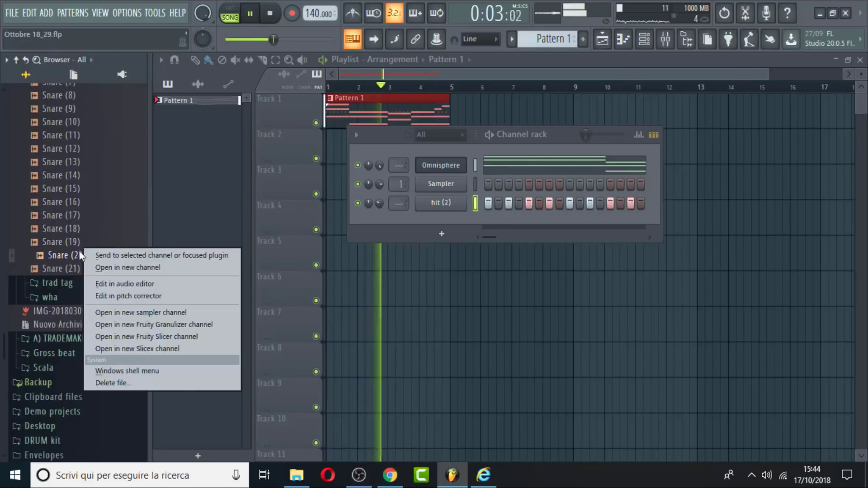
{"action": "left_click", "coordinate": [85, 243]}
{"action": "right_click", "coordinate": [88, 244]}
{"action": "left_click", "coordinate": [117, 254]}
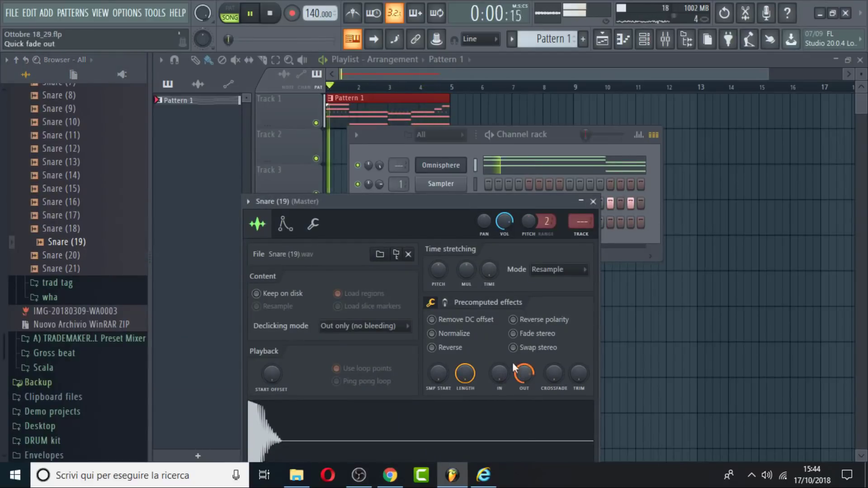
- Route the Snare (19) channel to a free mixer track and lower that track's volume fader
{"action": "left_click", "coordinate": [248, 202]}
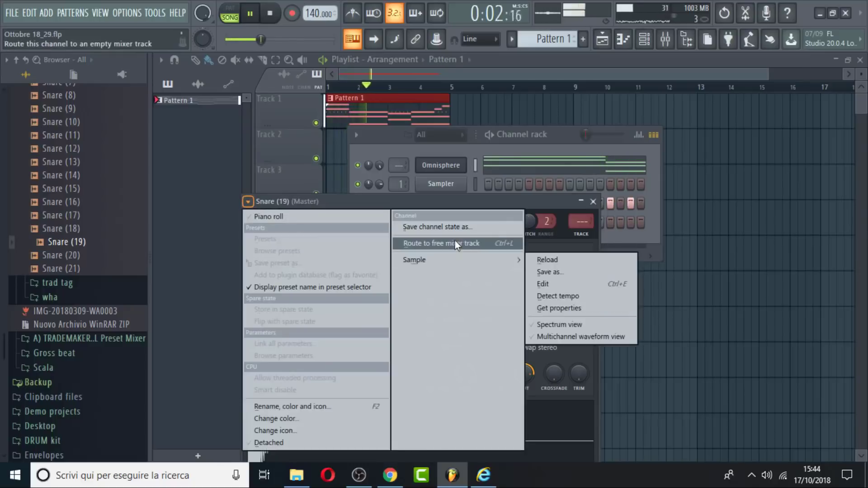
{"action": "left_click", "coordinate": [454, 243]}
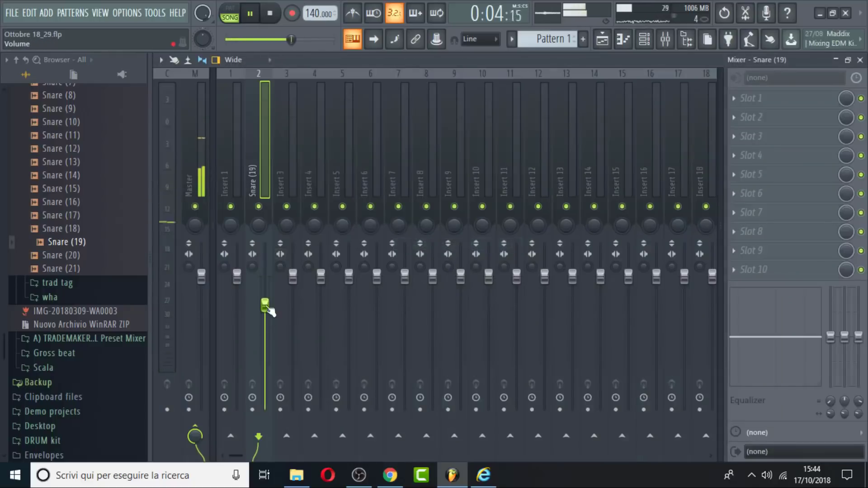
- Add C5 notes for Snare (19) at steps 9 and 25 of both bars 1 and 2 in the piano roll
{"action": "left_click", "coordinate": [627, 45]}
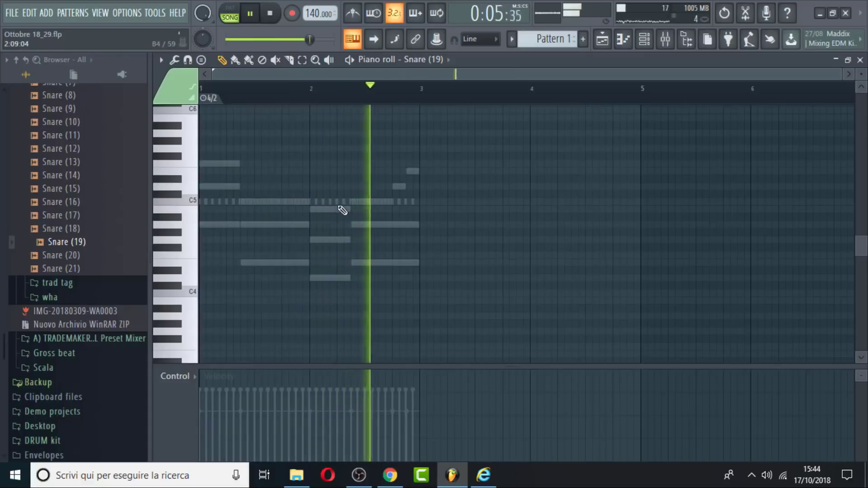
{"action": "left_click", "coordinate": [341, 201]}
{"action": "left_click", "coordinate": [396, 202]}
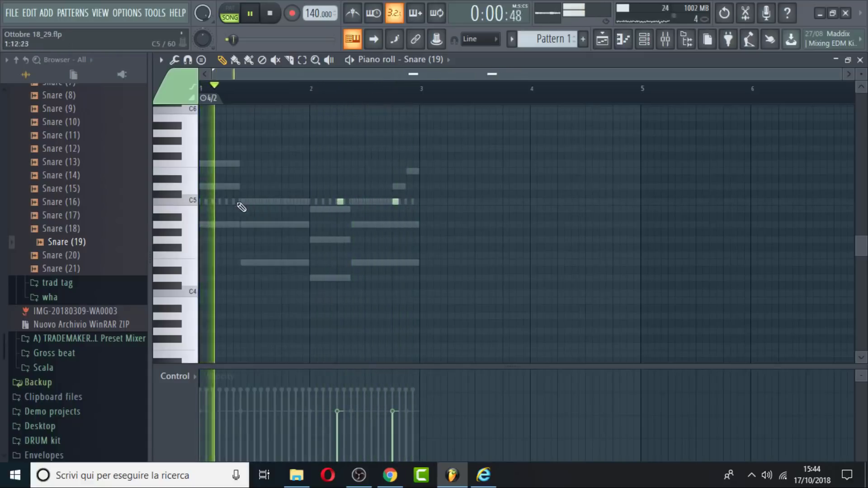
{"action": "left_click", "coordinate": [230, 202]}
{"action": "left_click", "coordinate": [285, 202]}
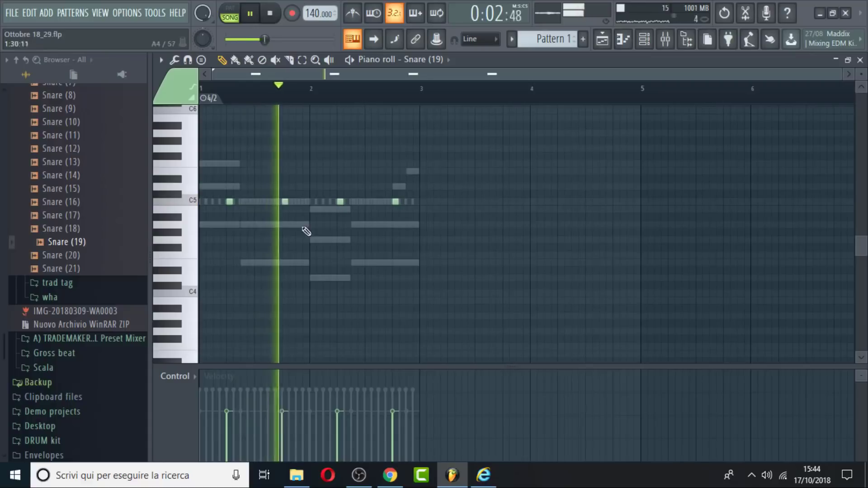
- Open the kit (12) sample from the Kit folder in a new channel
{"action": "left_click", "coordinate": [644, 40]}
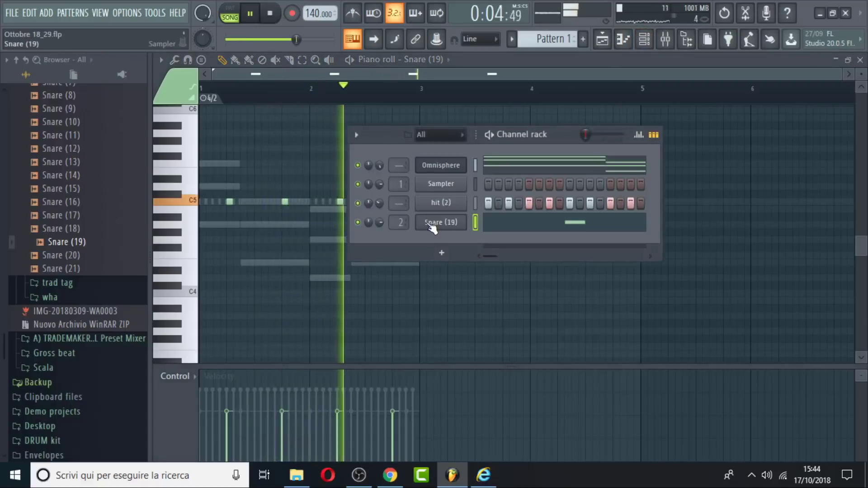
{"action": "scroll", "coordinate": [81, 203], "scroll_direction": "up", "scroll_amount": 5}
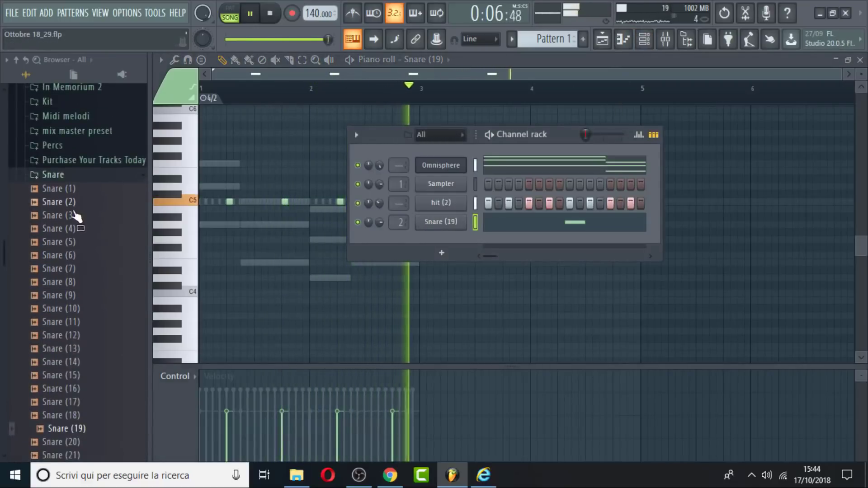
{"action": "left_click", "coordinate": [64, 175]}
{"action": "scroll", "coordinate": [73, 178], "scroll_direction": "up", "scroll_amount": 5}
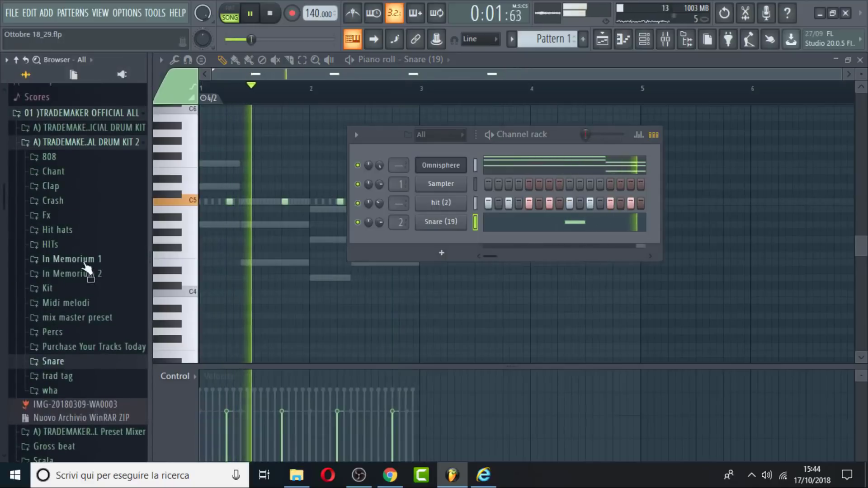
{"action": "left_click", "coordinate": [73, 291]}
{"action": "left_click", "coordinate": [78, 297]}
{"action": "right_click", "coordinate": [79, 294]}
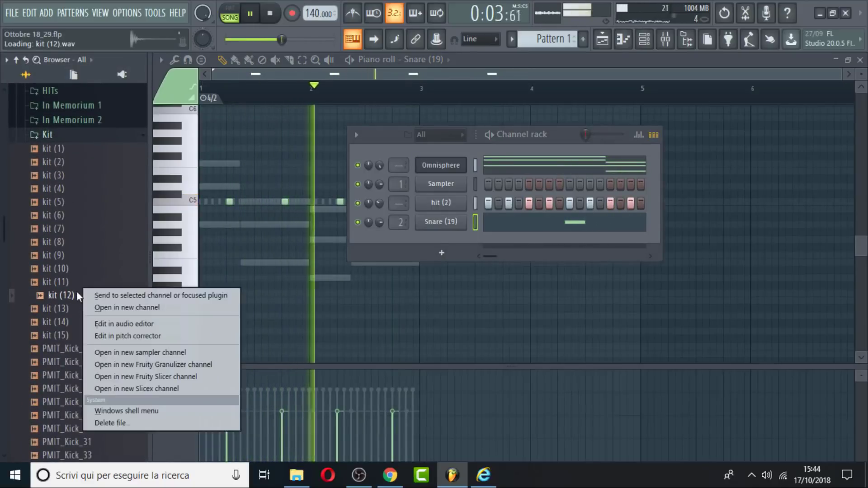
{"action": "left_click", "coordinate": [111, 308]}
- Place C5 kick notes for kit (12) at the start and at step 21 of bar 1, checking them with playback
{"action": "left_click", "coordinate": [629, 42]}
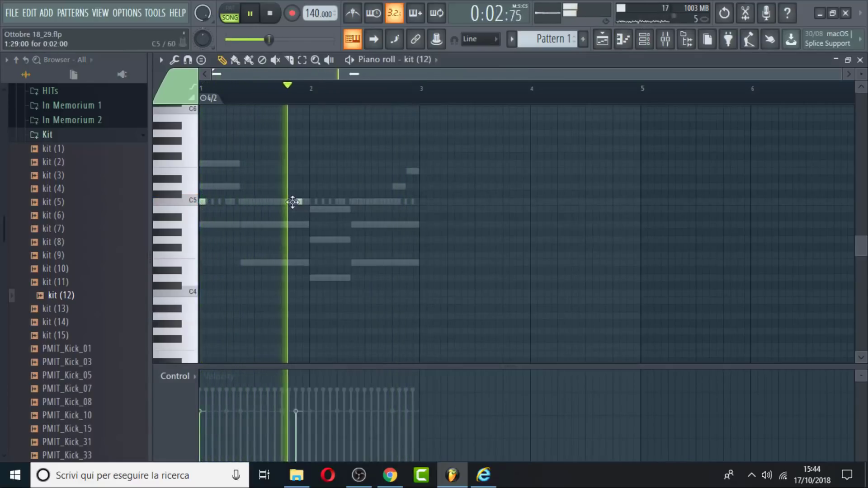
{"action": "left_click", "coordinate": [297, 202]}
{"action": "key", "text": "space"}
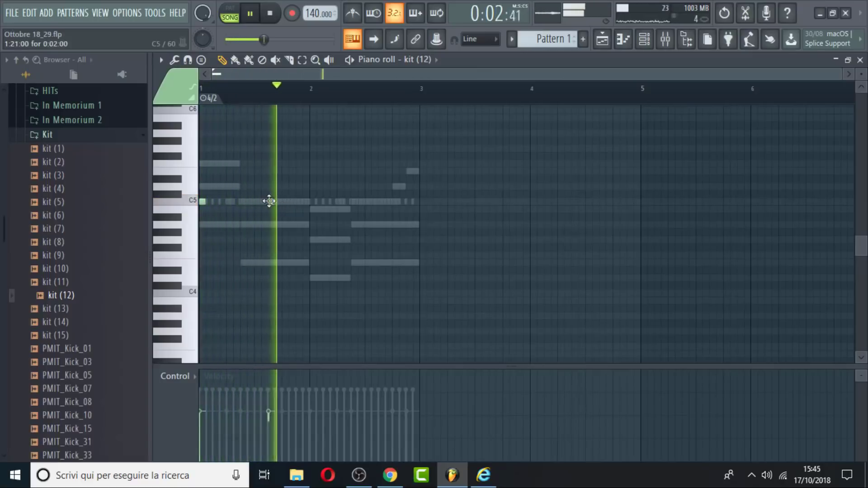
{"action": "left_click", "coordinate": [270, 202]}
{"action": "key", "text": "space"}
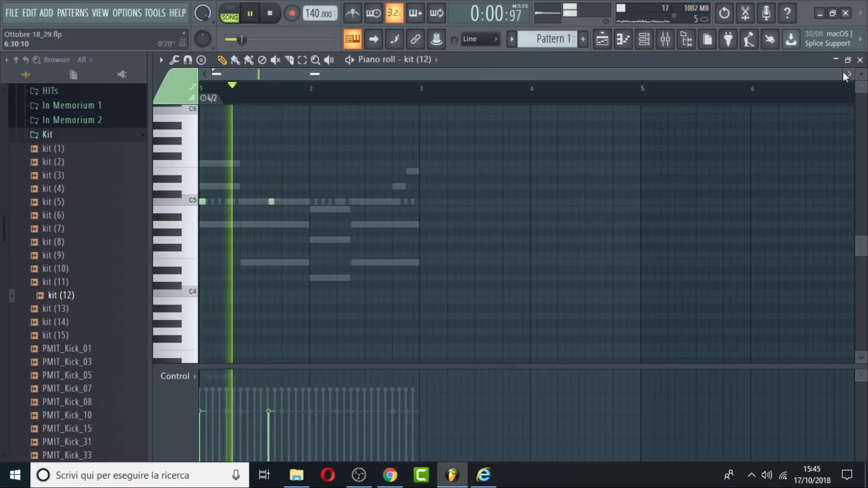
- Add C5 kick notes for kit (12) at steps 1, 3, 23 and 31 of bar 2
{"action": "left_click_drag", "start_coordinate": [838, 74], "coordinate": [714, 74]}
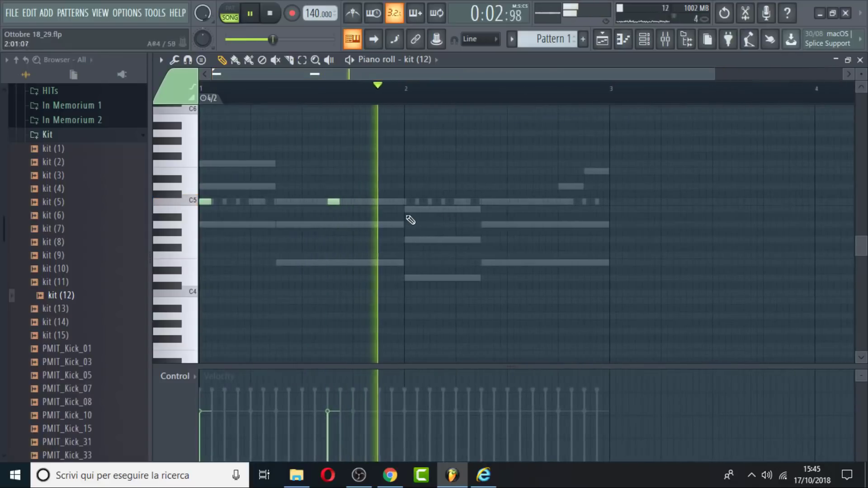
{"action": "left_click", "coordinate": [409, 202]}
{"action": "left_click", "coordinate": [423, 202]}
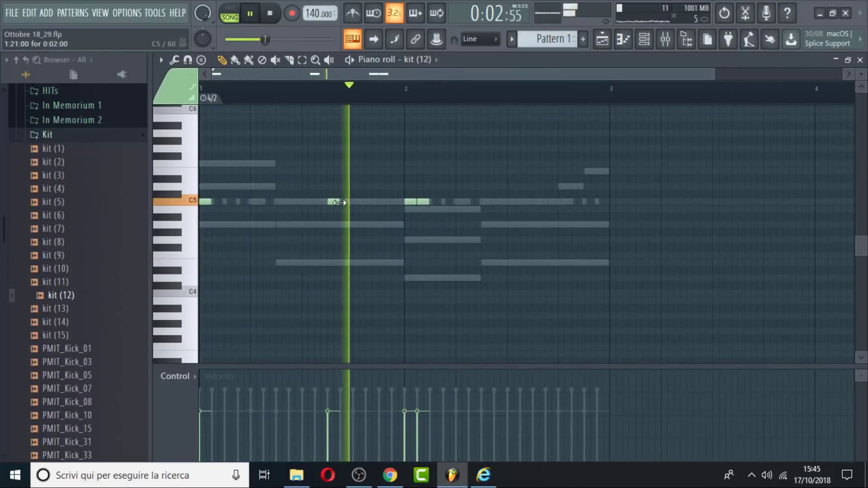
{"action": "left_click", "coordinate": [546, 202]}
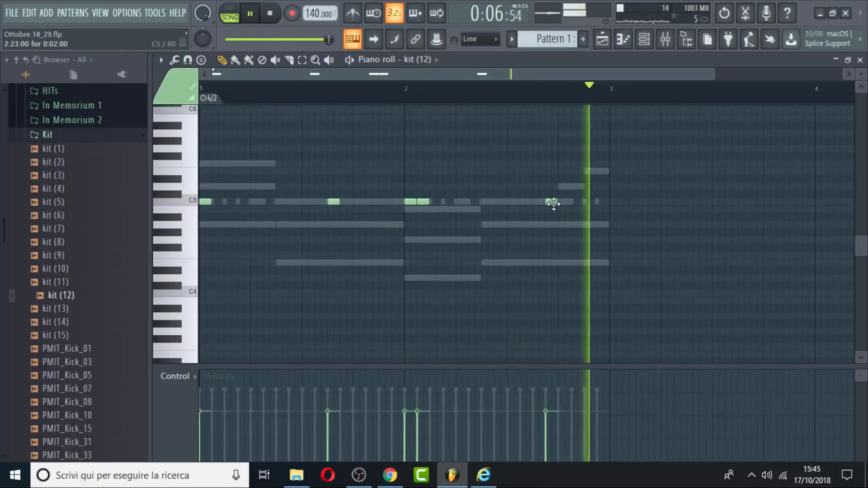
{"action": "left_click", "coordinate": [597, 202]}
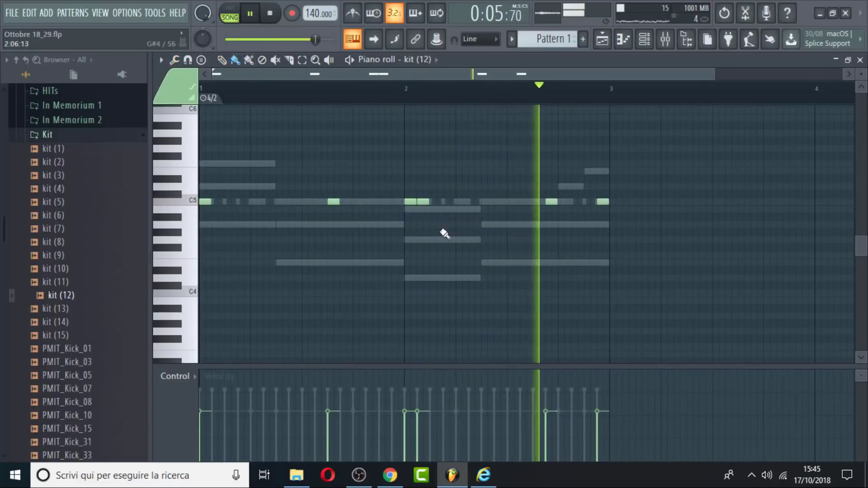
- Stop playback and open the Perc (14) sample from the Percs folder in a new channel
{"action": "left_click", "coordinate": [628, 45]}
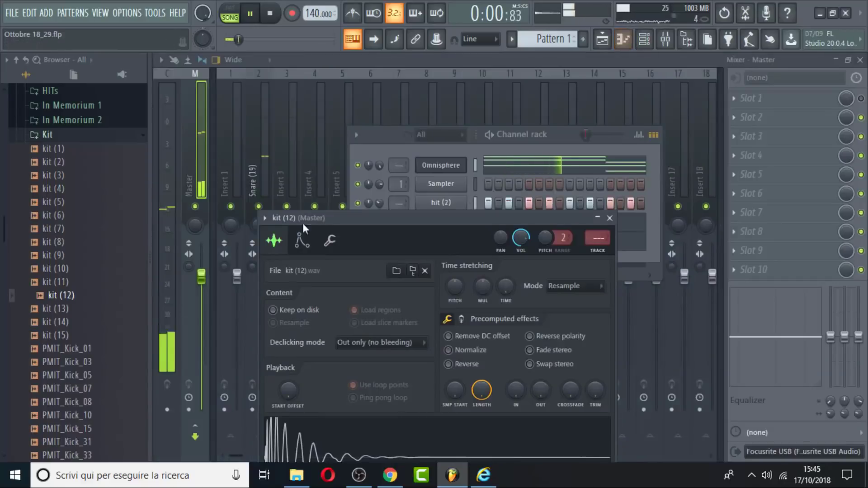
{"action": "left_click", "coordinate": [63, 135]}
{"action": "scroll", "coordinate": [86, 211], "scroll_direction": "up", "scroll_amount": 4}
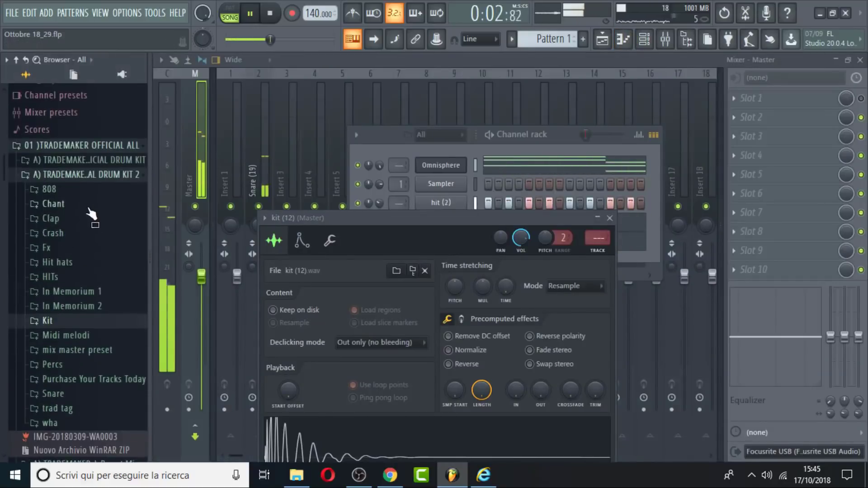
{"action": "scroll", "coordinate": [93, 226], "scroll_direction": "down", "scroll_amount": 4}
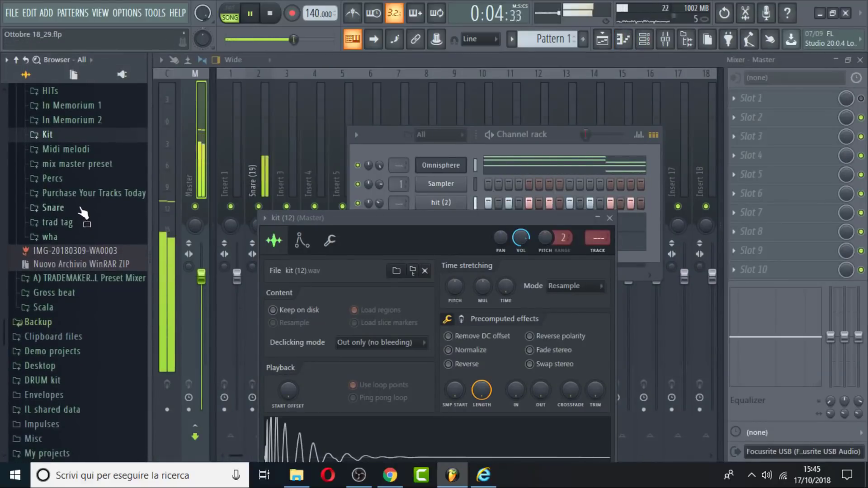
{"action": "left_click", "coordinate": [63, 179]}
{"action": "key", "text": "space"}
{"action": "left_click", "coordinate": [68, 365]}
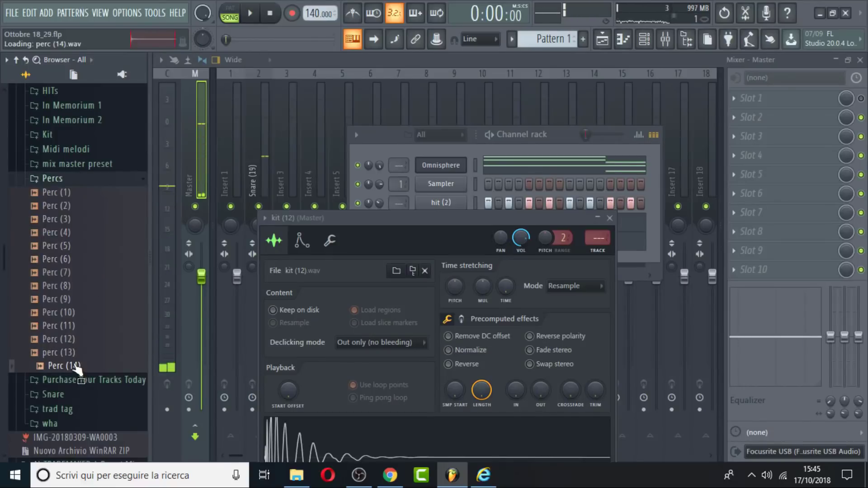
{"action": "right_click", "coordinate": [77, 367]}
{"action": "left_click", "coordinate": [124, 350]}
- Add C5 notes for Perc (14) at steps 15, 19 and 31 of bar 1 and steps 15 and 19 of bar 2 during playback
{"action": "left_click", "coordinate": [623, 39]}
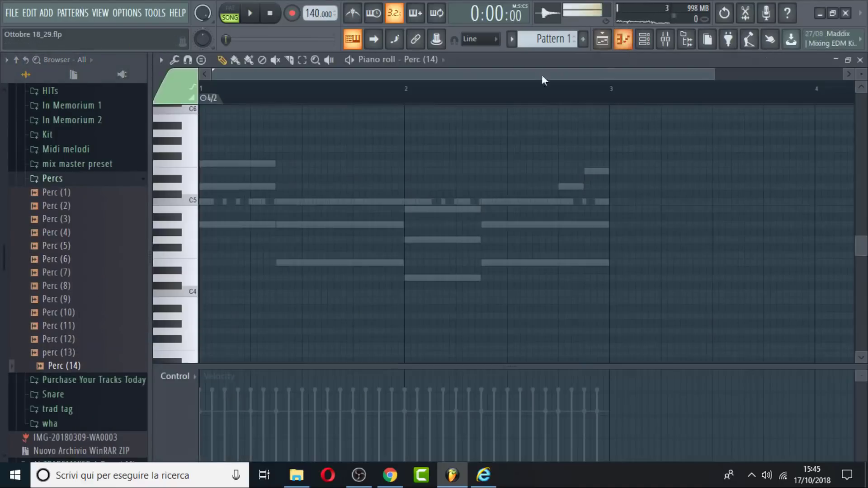
{"action": "key", "text": "space"}
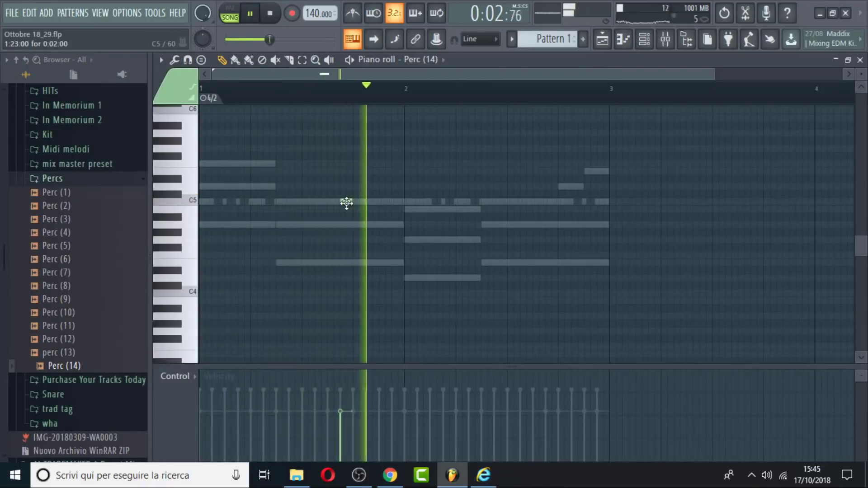
{"action": "key", "text": "space"}
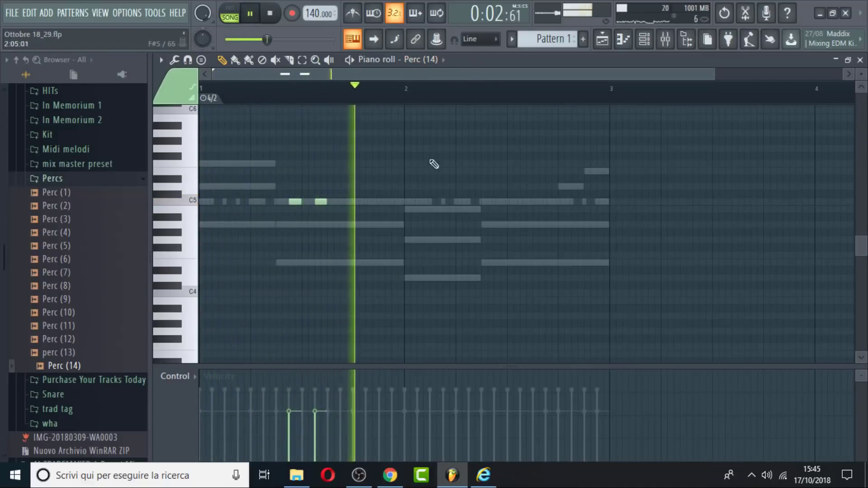
{"action": "left_click", "coordinate": [393, 201]}
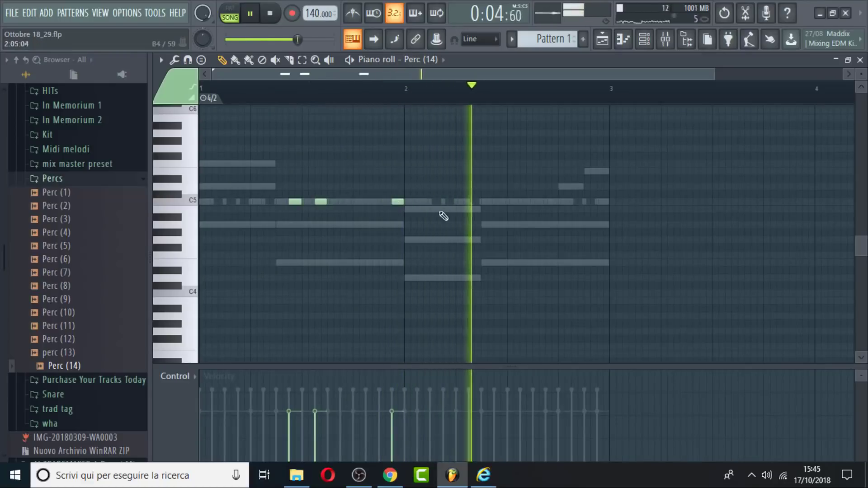
{"action": "left_click", "coordinate": [500, 202]}
{"action": "left_click", "coordinate": [521, 201]}
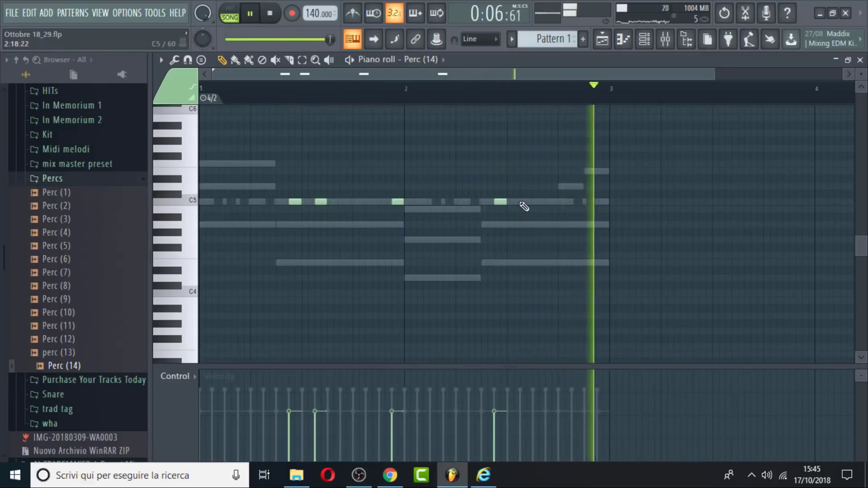
- Set the main snap to Line for the Perc (14) piano roll
{"action": "left_click", "coordinate": [479, 43]}
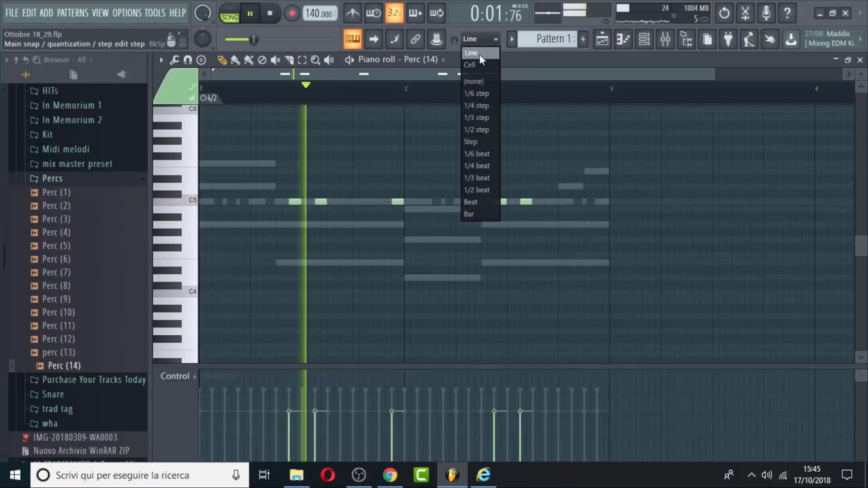
{"action": "left_click", "coordinate": [479, 53]}
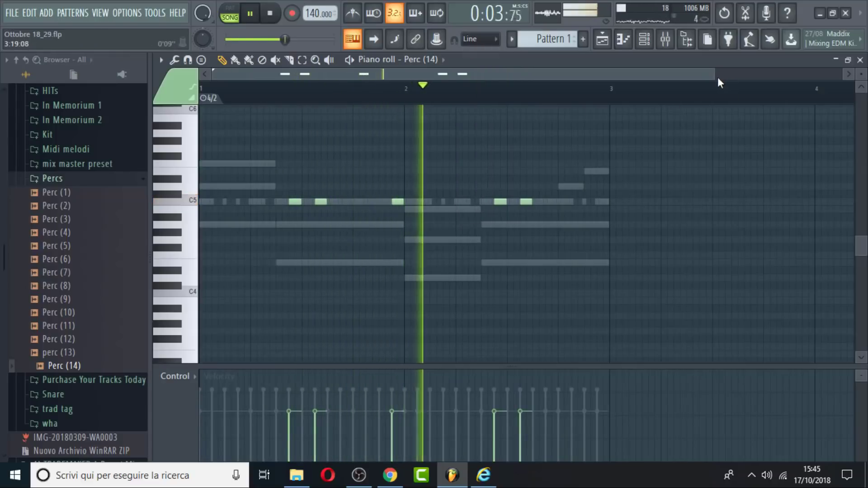
{"action": "left_click_drag", "start_coordinate": [718, 77], "coordinate": [560, 90]}
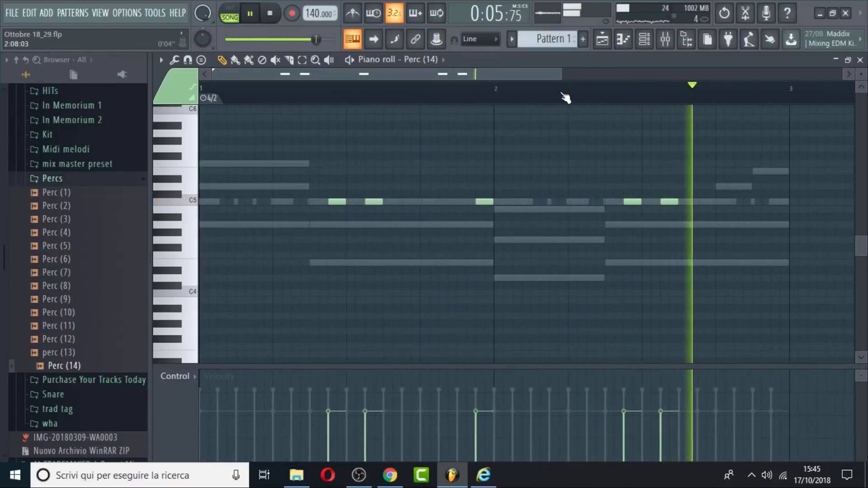
- Try an extra painted C5 note for Perc (14) at step 31 of bar 2
{"action": "left_click", "coordinate": [235, 60]}
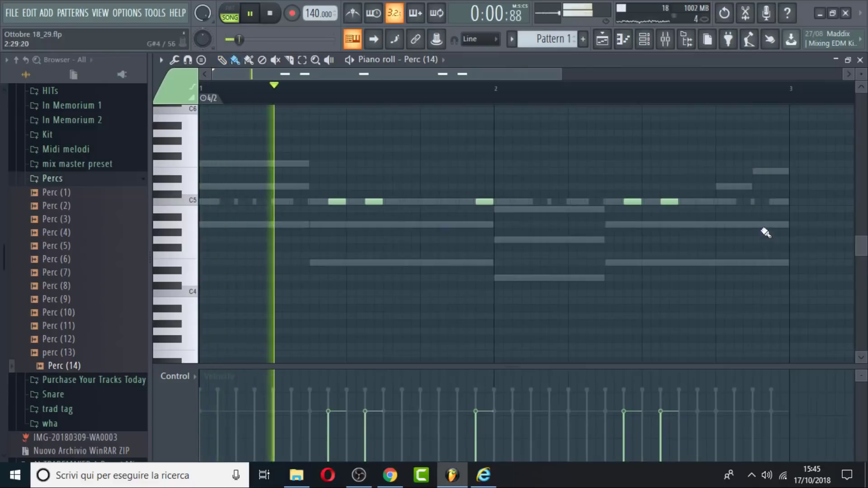
{"action": "left_click", "coordinate": [774, 202]}
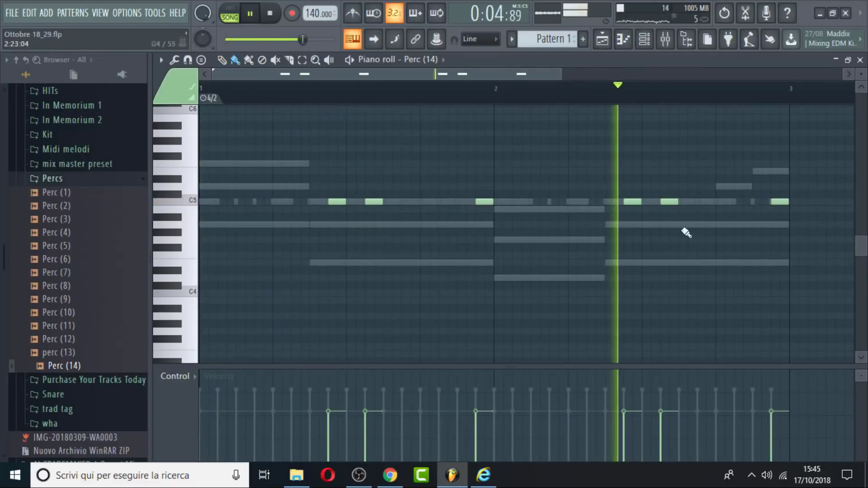
{"action": "right_click", "coordinate": [774, 202]}
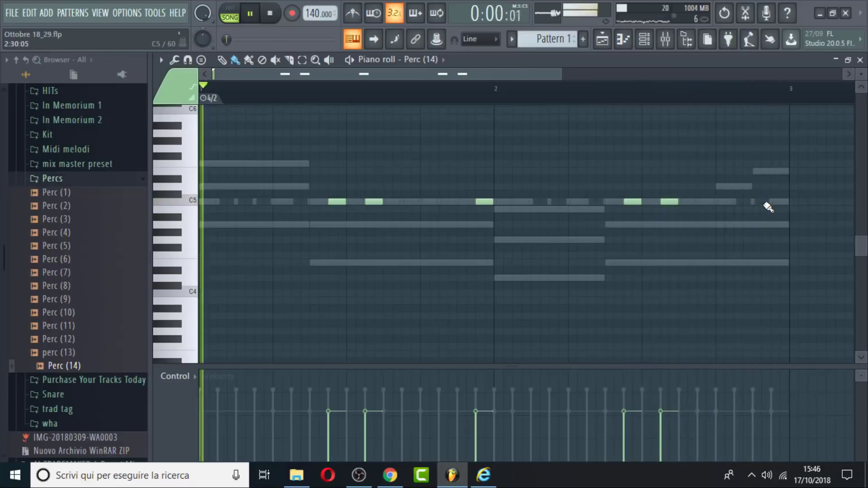
- Review the kit (12) note pattern in the piano roll during playback
{"action": "left_click", "coordinate": [605, 41]}
{"action": "left_click", "coordinate": [644, 41]}
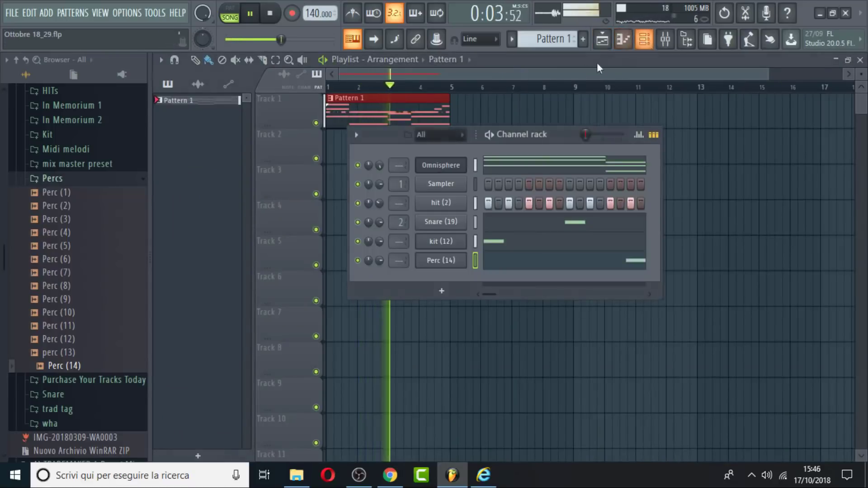
{"action": "left_click", "coordinate": [536, 243]}
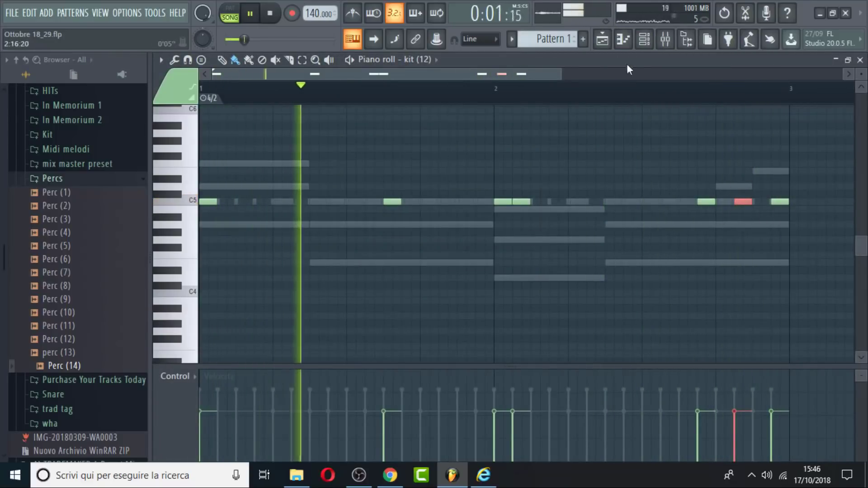
{"action": "left_click", "coordinate": [643, 41]}
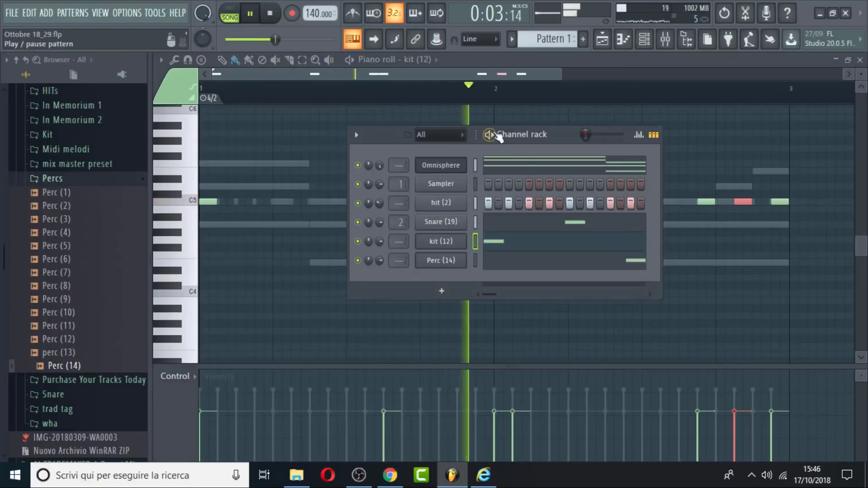
- Stop playback in the playlist and split Pattern 1 by channel
{"action": "left_click", "coordinate": [602, 39]}
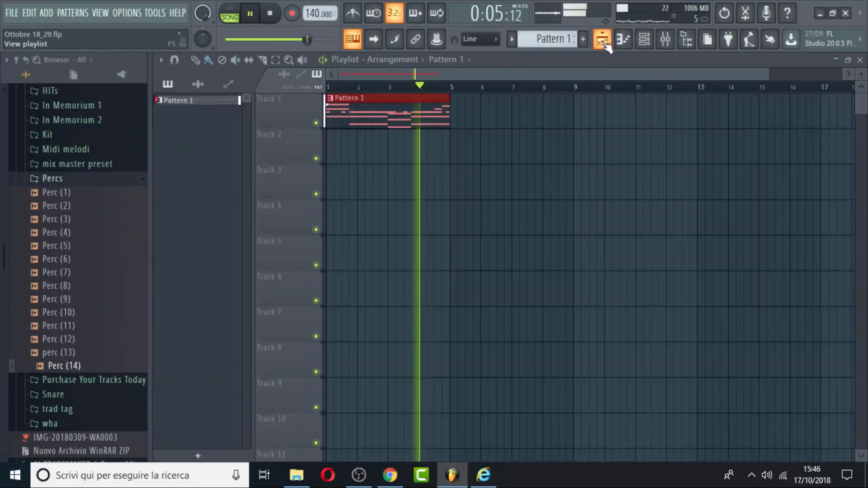
{"action": "key", "text": "space"}
{"action": "left_click", "coordinate": [531, 39]}
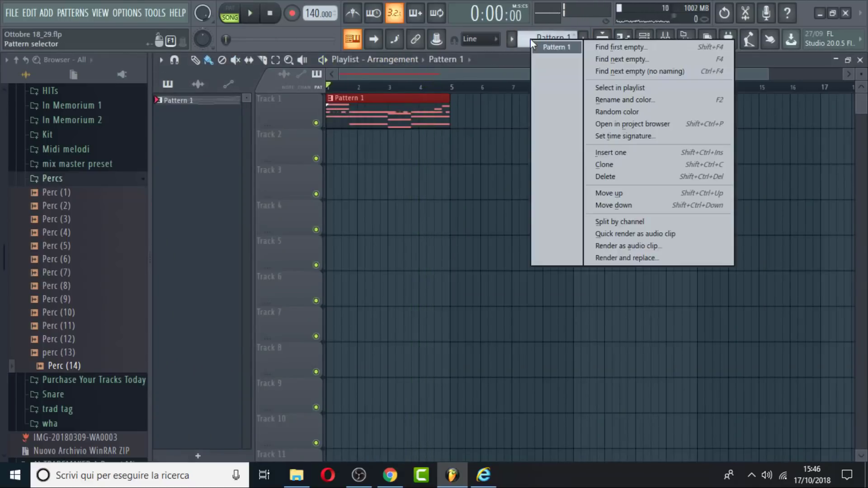
{"action": "left_click", "coordinate": [620, 221]}
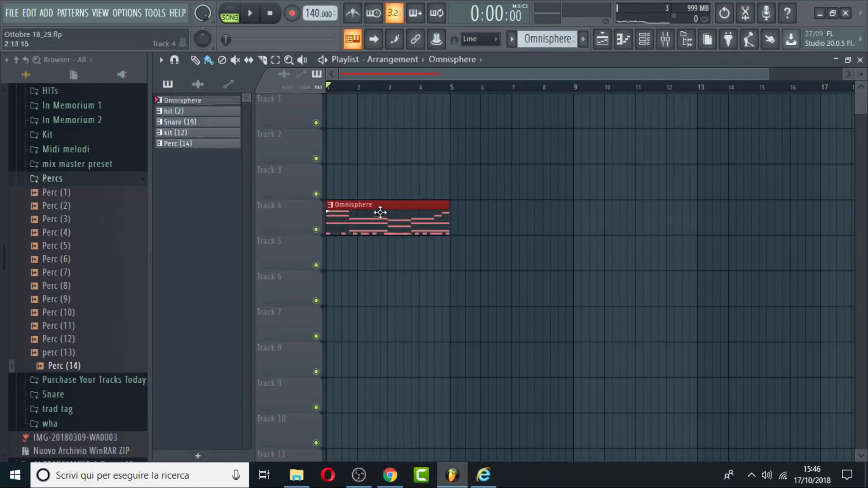
- Arrange the split clips with hit (2) on Track 3, Snare (19) on Track 4, Perc (14) on Track 5 and kit (12) on Track 6
{"action": "left_click_drag", "start_coordinate": [372, 220], "coordinate": [360, 176]}
{"action": "left_click_drag", "start_coordinate": [373, 224], "coordinate": [371, 262]}
{"action": "key", "text": "space"}
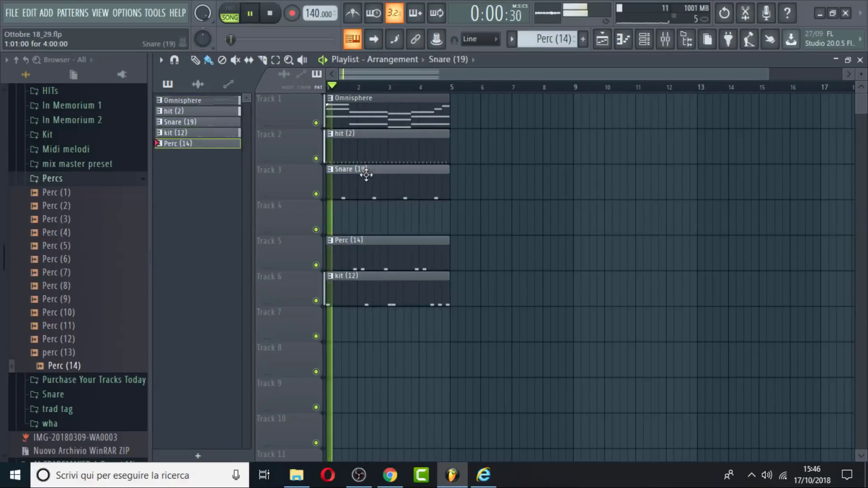
{"action": "left_click_drag", "start_coordinate": [359, 168], "coordinate": [362, 217]}
{"action": "left_click_drag", "start_coordinate": [363, 145], "coordinate": [366, 174]}
- Place a second Omnisphere clip at bar 5 of Track 1 and stop playback
{"action": "left_click", "coordinate": [433, 118]}
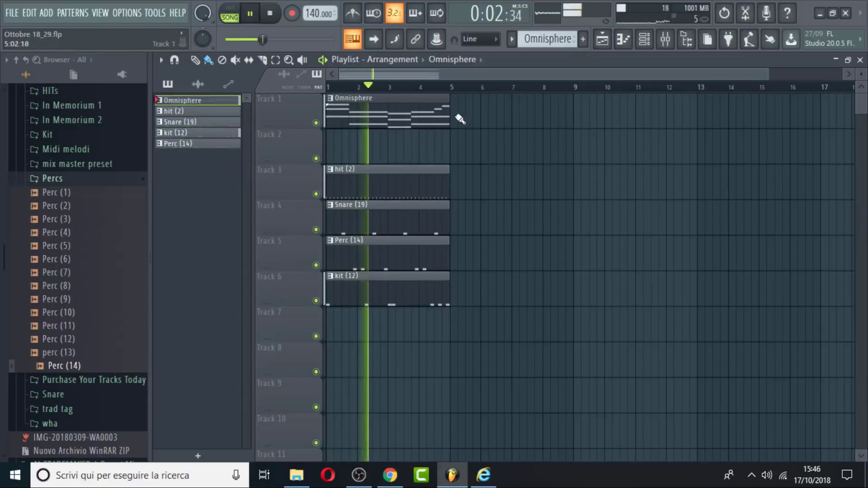
{"action": "left_click", "coordinate": [459, 118]}
{"action": "left_click_drag", "start_coordinate": [496, 118], "coordinate": [488, 118]}
{"action": "key", "text": "space"}
- Consolidate Track 1 from track start and return to the playlist
{"action": "right_click", "coordinate": [309, 94]}
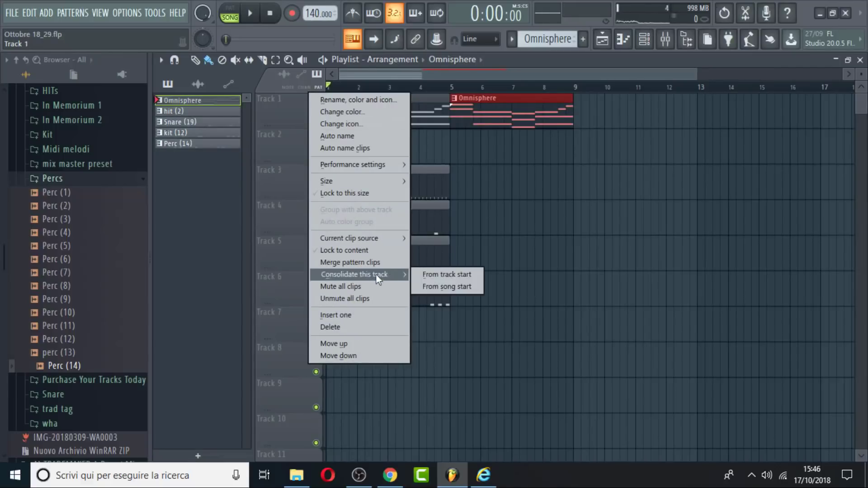
{"action": "left_click", "coordinate": [425, 275]}
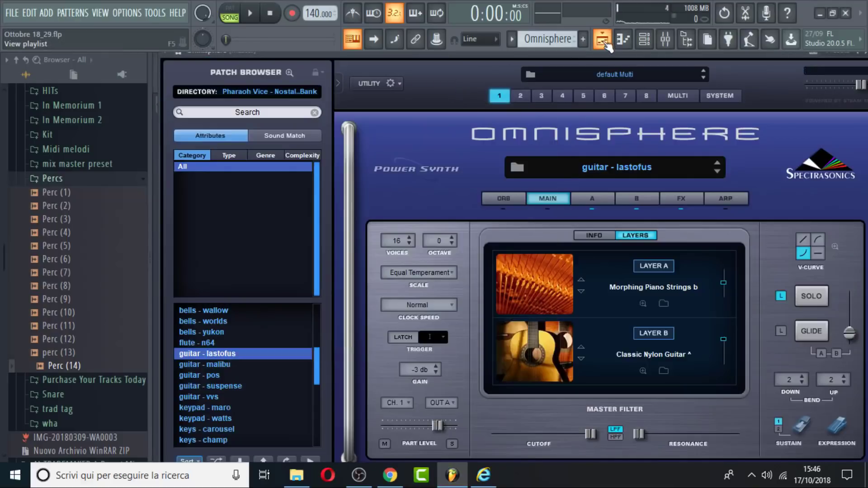
{"action": "left_click", "coordinate": [604, 41]}
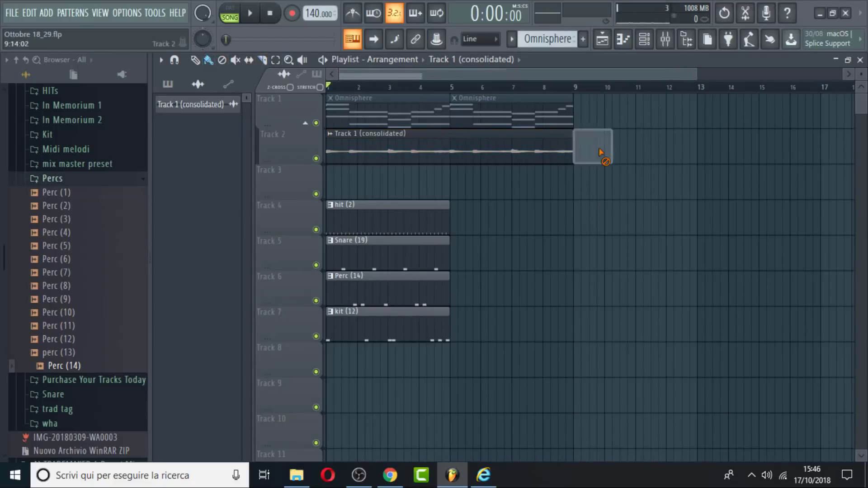
- Duplicate the hit (2), Snare (19), Perc (14) and kit (12) clips to bar 5 during playback
{"action": "key", "text": "space"}
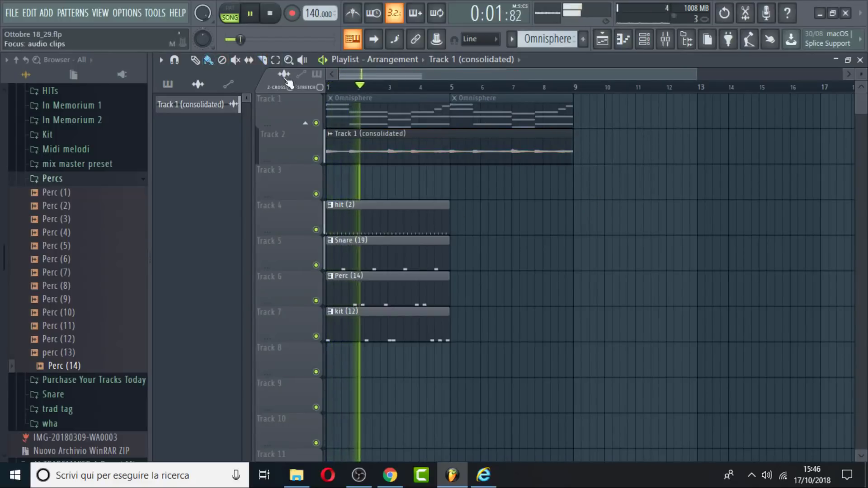
{"action": "left_click_drag", "start_coordinate": [457, 219], "coordinate": [248, 357]}
{"action": "key", "text": "ctrl+b"}
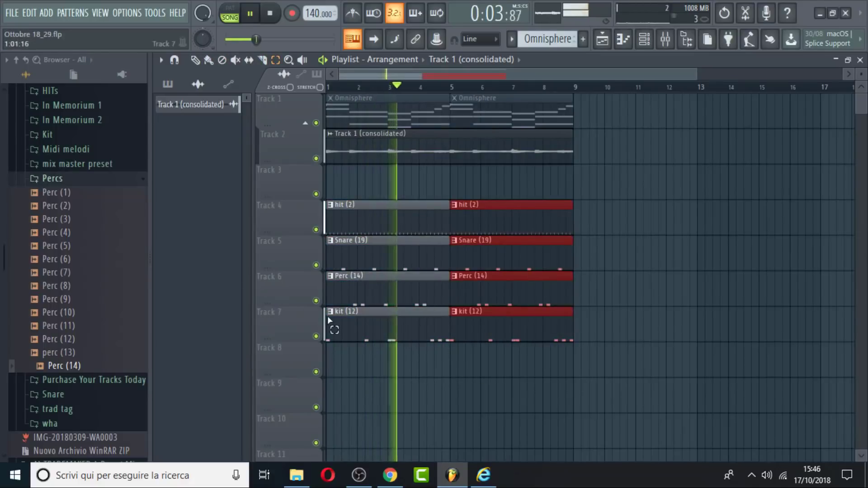
- Move the Omnisphere channel's notes to the Sampler channel and clear the muted Omnisphere clips from Track 1
{"action": "left_click", "coordinate": [395, 96]}
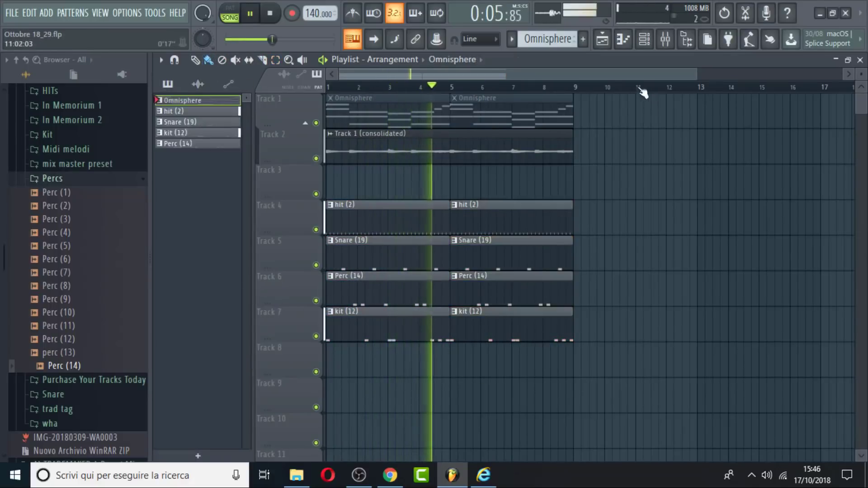
{"action": "key", "text": "F6"}
{"action": "right_click", "coordinate": [449, 158]}
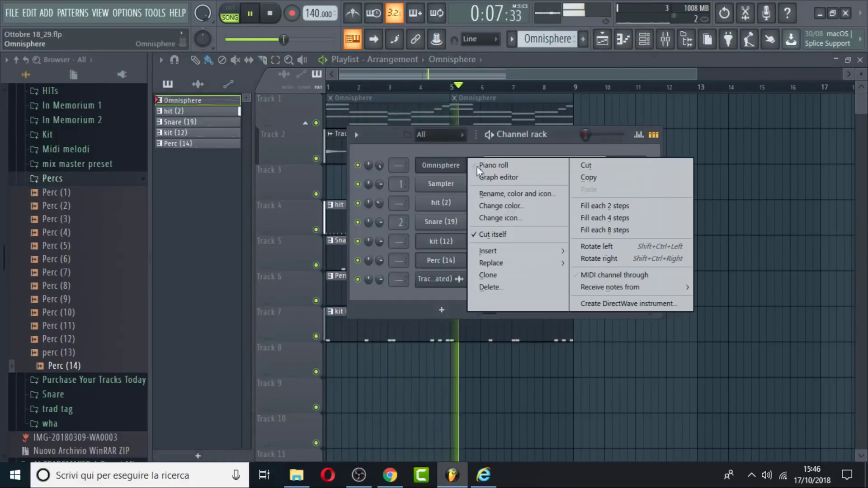
{"action": "left_click", "coordinate": [587, 165]}
{"action": "right_click", "coordinate": [441, 182]}
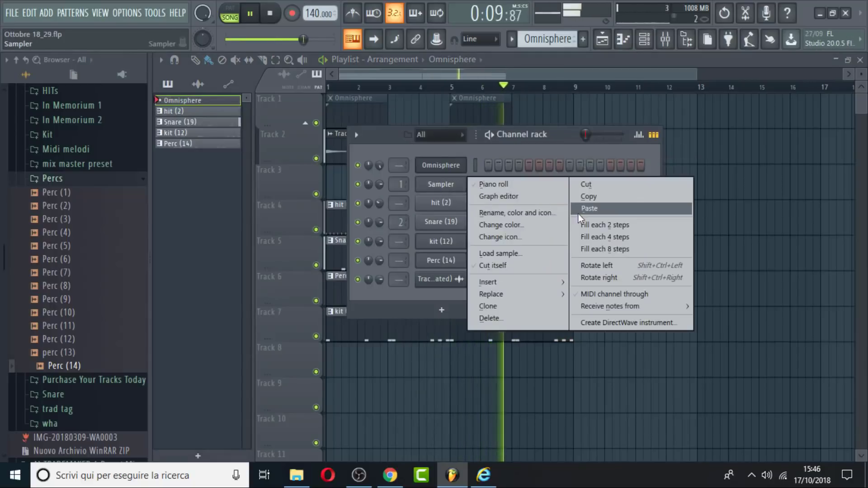
{"action": "left_click", "coordinate": [587, 210]}
{"action": "key", "text": "F6"}
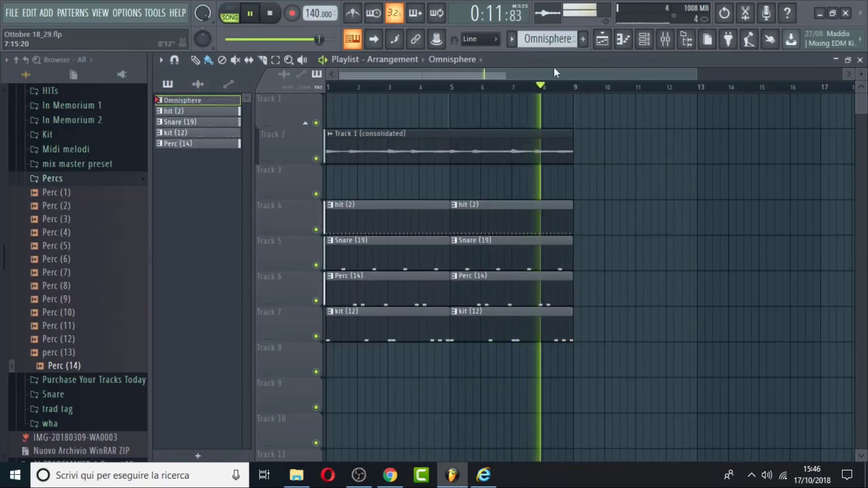
- Try adding a new empty pattern clip at the start of Track 1
{"action": "left_click", "coordinate": [549, 39]}
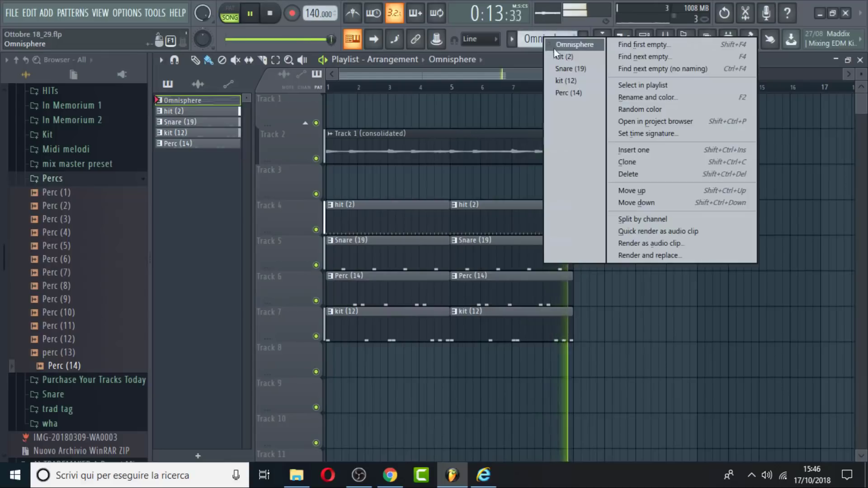
{"action": "left_click", "coordinate": [568, 92]}
{"action": "left_click", "coordinate": [583, 39]}
{"action": "left_click", "coordinate": [397, 115]}
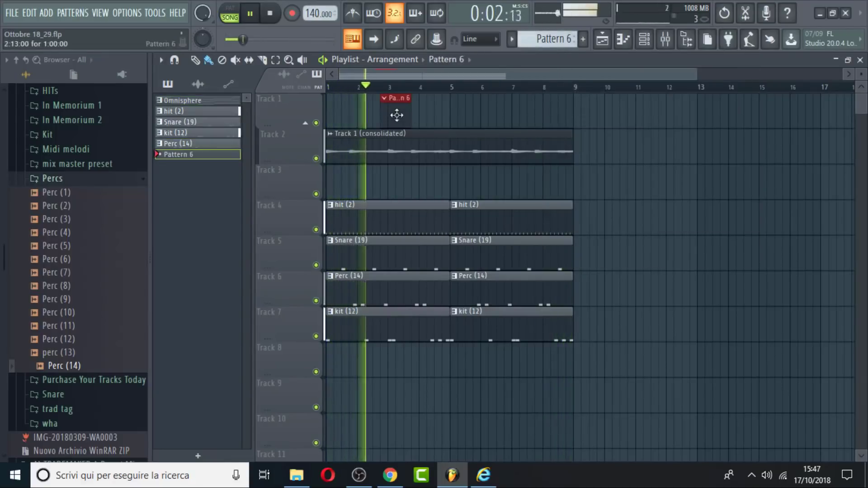
{"action": "left_click_drag", "start_coordinate": [396, 115], "coordinate": [348, 111]}
{"action": "key", "text": "F6"}
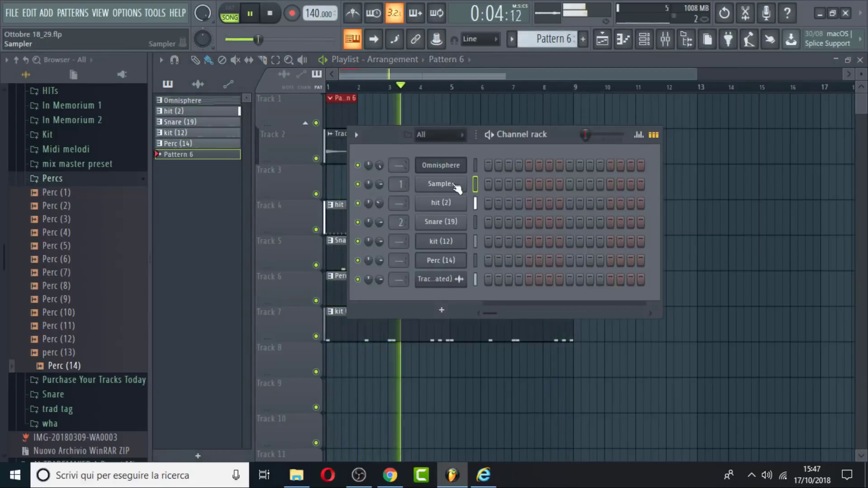
{"action": "scroll", "coordinate": [544, 35], "scroll_direction": "up", "scroll_amount": 5}
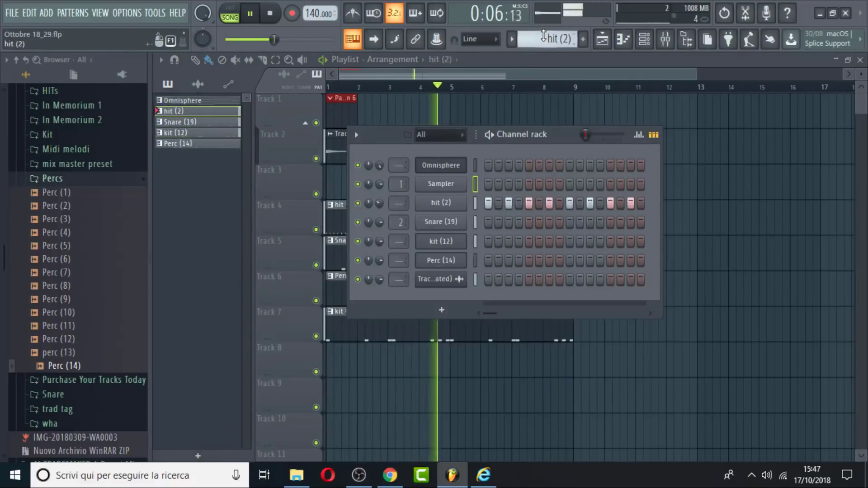
{"action": "key", "text": "F6"}
{"action": "right_click", "coordinate": [348, 110]}
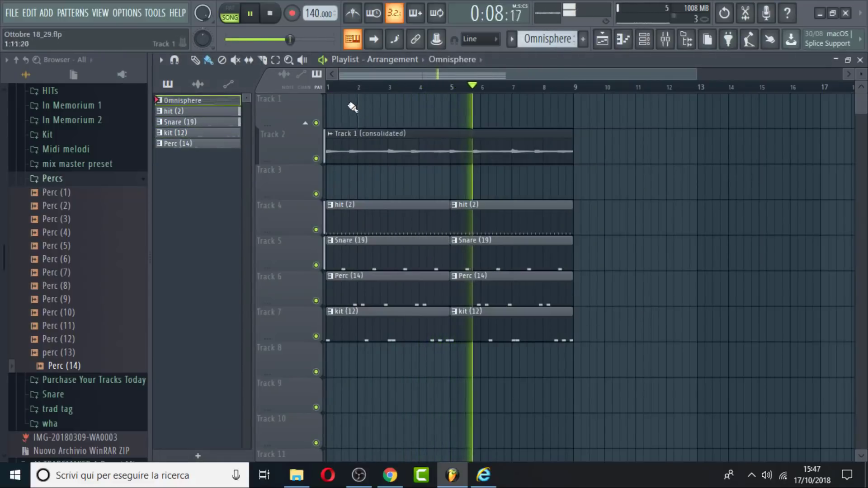
- Place an Omnisphere pattern clip near the start of Track 1 and open its Sampler notes in the piano roll
{"action": "left_click", "coordinate": [350, 110]}
{"action": "left_click_drag", "start_coordinate": [381, 107], "coordinate": [357, 109]}
{"action": "double_click", "coordinate": [387, 113]}
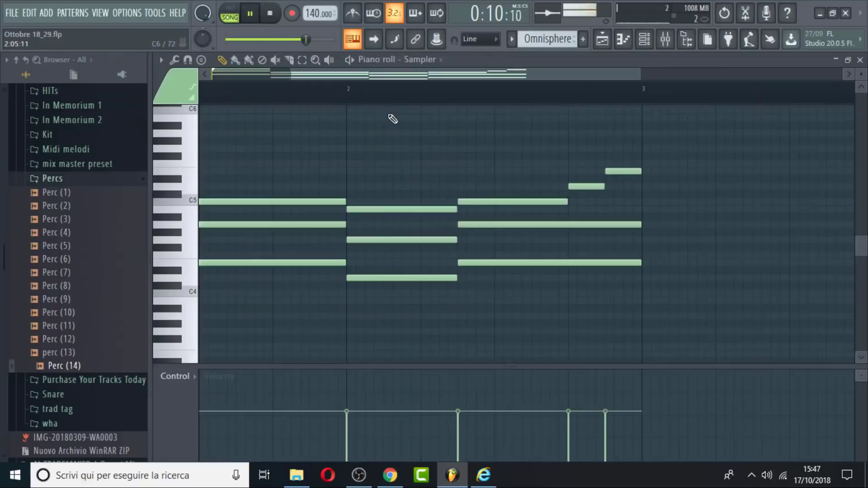
- Stop playback and load the bass - feel patch from the current Pharaoh Vice bank in Omnisphere
{"action": "key", "text": "F6"}
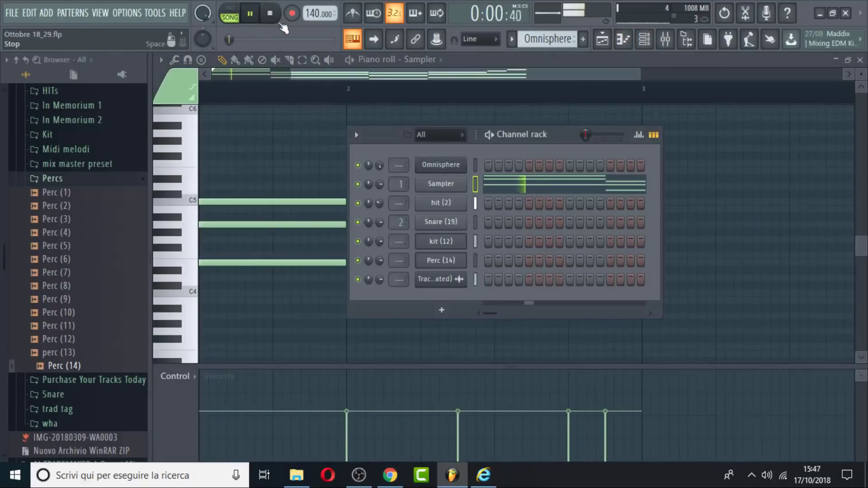
{"action": "left_click", "coordinate": [431, 167]}
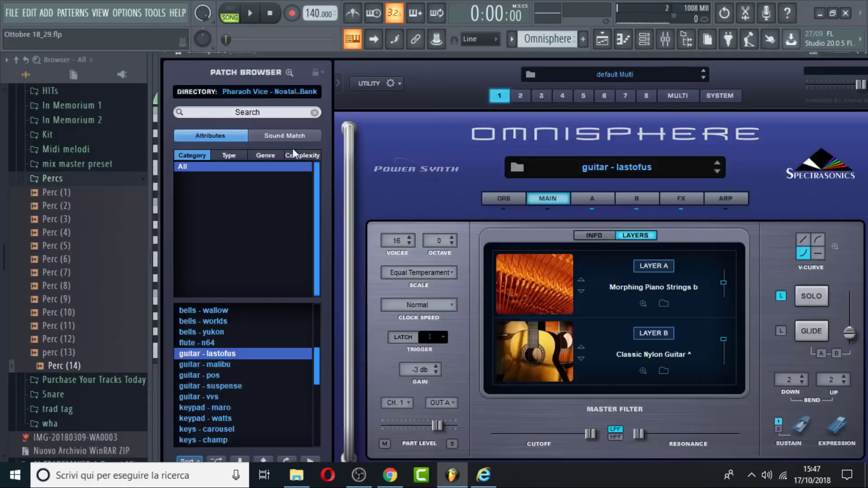
{"action": "left_click", "coordinate": [253, 94]}
{"action": "mouse_move", "coordinate": [289, 256]}
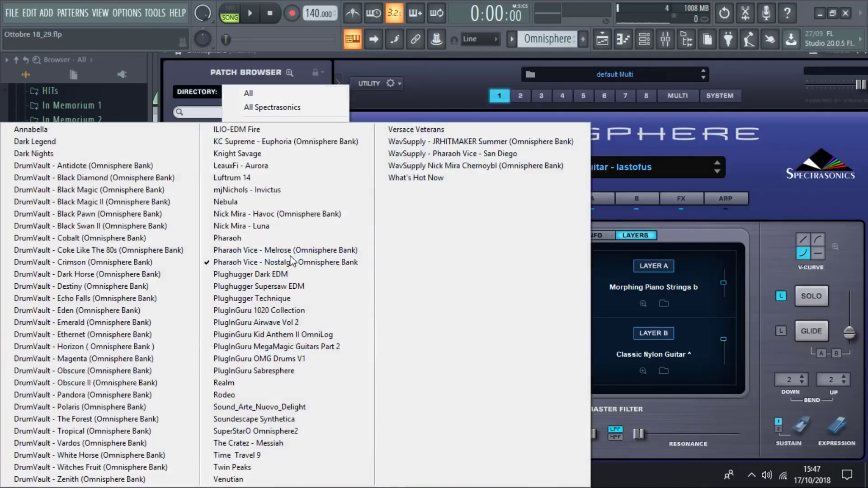
{"action": "left_click", "coordinate": [459, 96]}
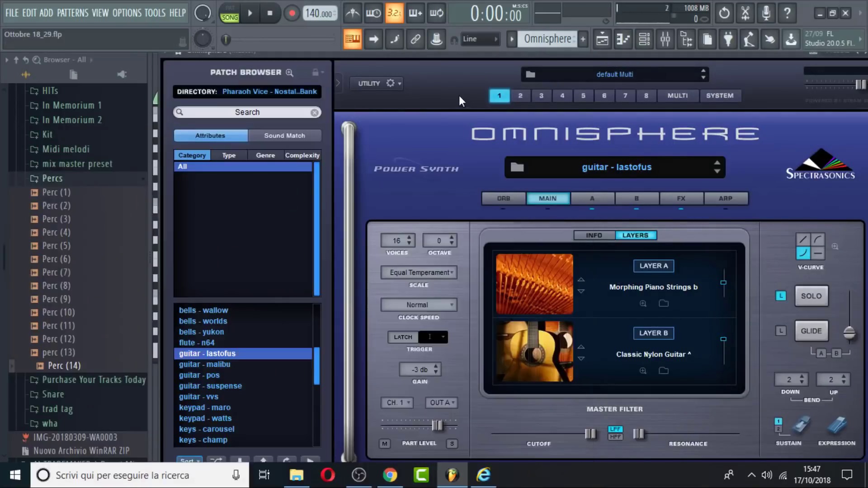
{"action": "scroll", "coordinate": [240, 397], "scroll_direction": "down", "scroll_amount": 2}
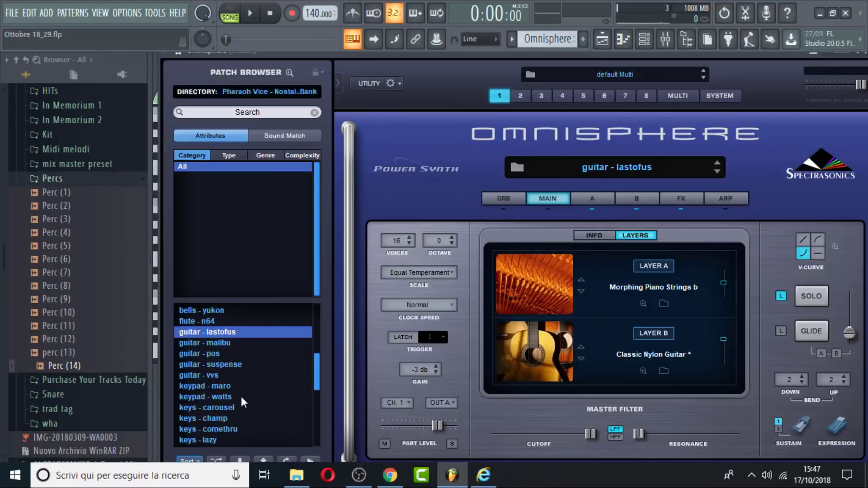
{"action": "scroll", "coordinate": [228, 375], "scroll_direction": "up", "scroll_amount": 4}
{"action": "scroll", "coordinate": [228, 374], "scroll_direction": "up", "scroll_amount": 6}
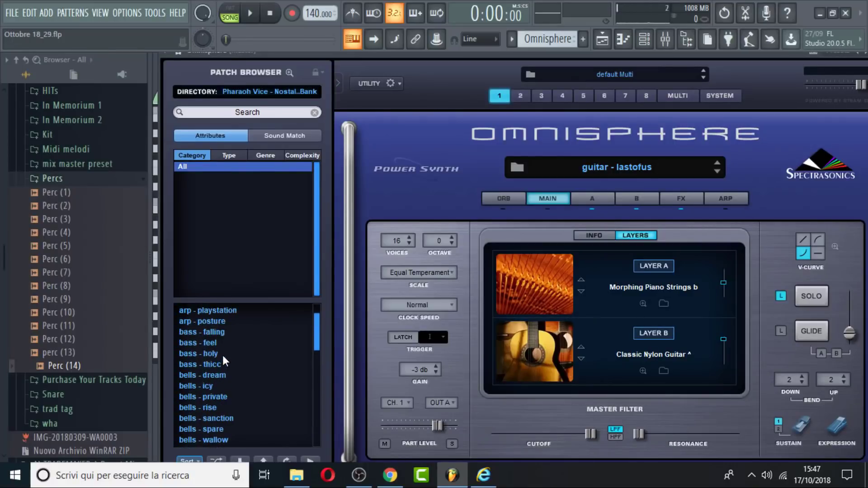
{"action": "left_click", "coordinate": [225, 343]}
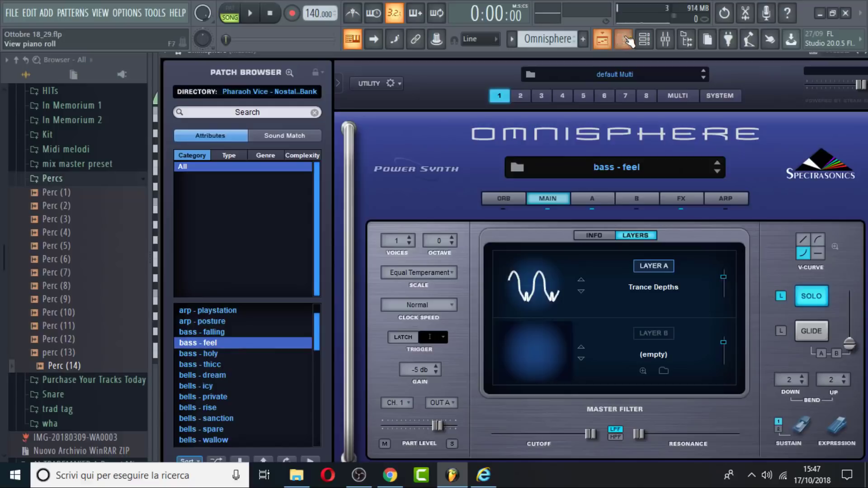
{"action": "left_click", "coordinate": [631, 40]}
{"action": "left_click_drag", "start_coordinate": [311, 76], "coordinate": [152, 72]}
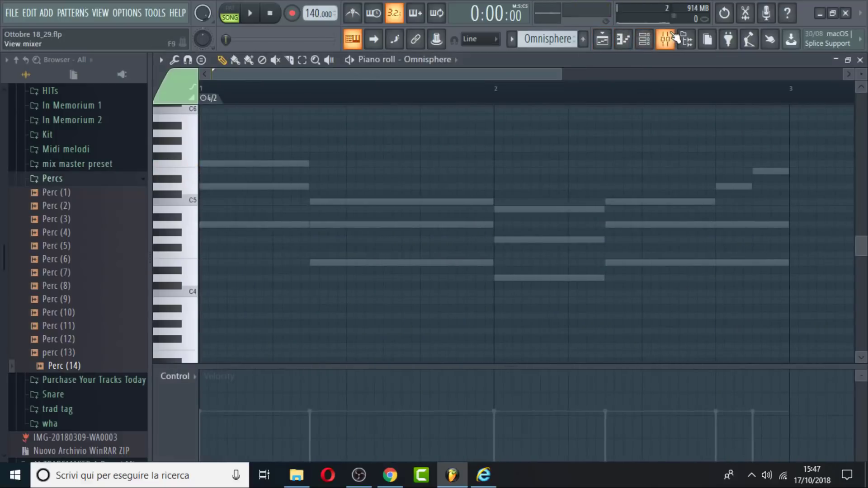
{"action": "left_click", "coordinate": [672, 39]}
{"action": "left_click", "coordinate": [646, 40]}
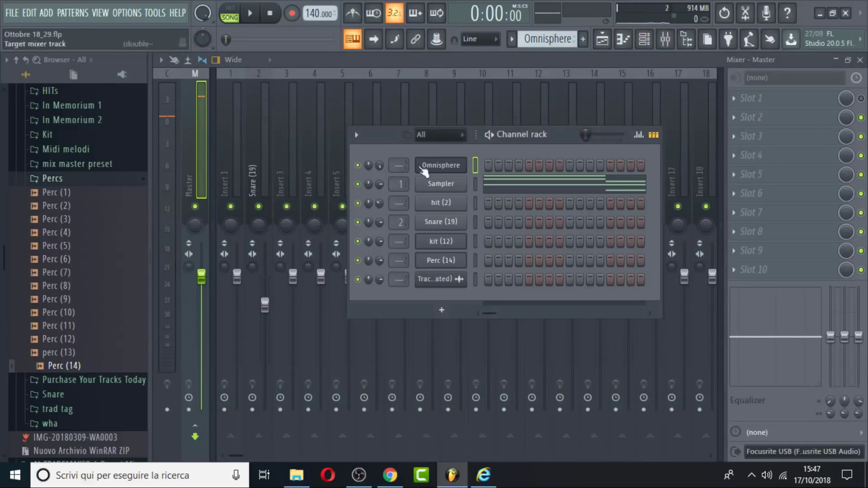
{"action": "left_click", "coordinate": [450, 165]}
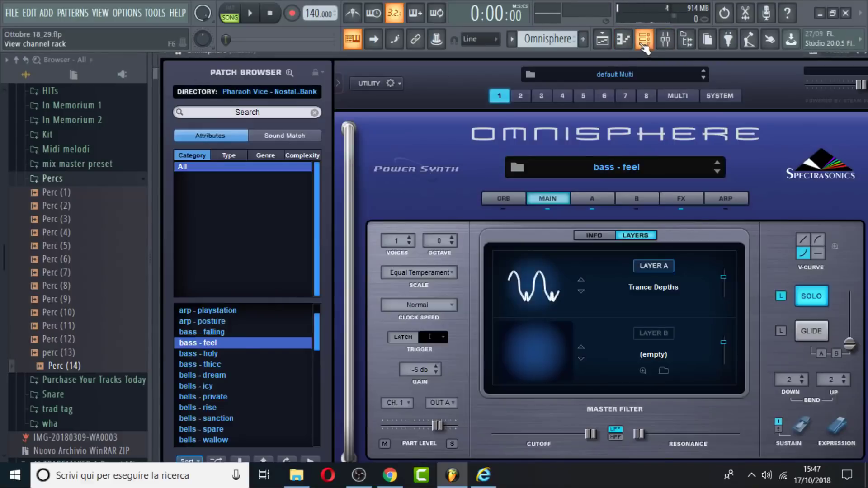
- Select all channels in the channel rack and route them to consecutive mixer tracks starting at Insert 1
{"action": "left_click", "coordinate": [643, 45]}
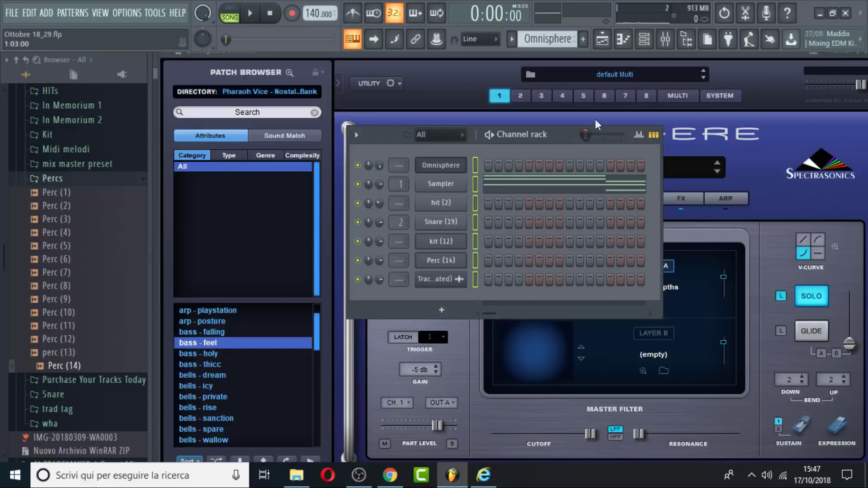
{"action": "left_click", "coordinate": [665, 40]}
{"action": "left_click", "coordinate": [244, 178]}
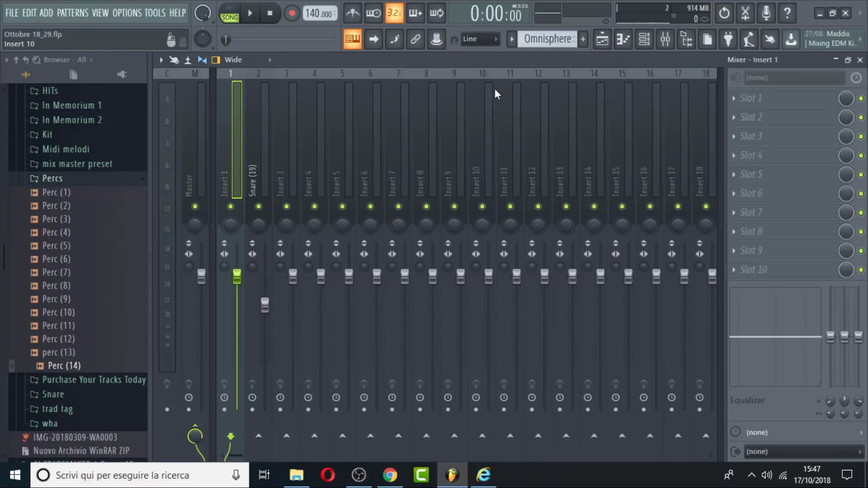
{"action": "key", "text": "ctrl+shift+l"}
- During playback, lower the mixer track 4 Snare (19) fader to about -2.4 dB and the Perc (14) fader to about -2.3 dB
{"action": "key", "text": "space"}
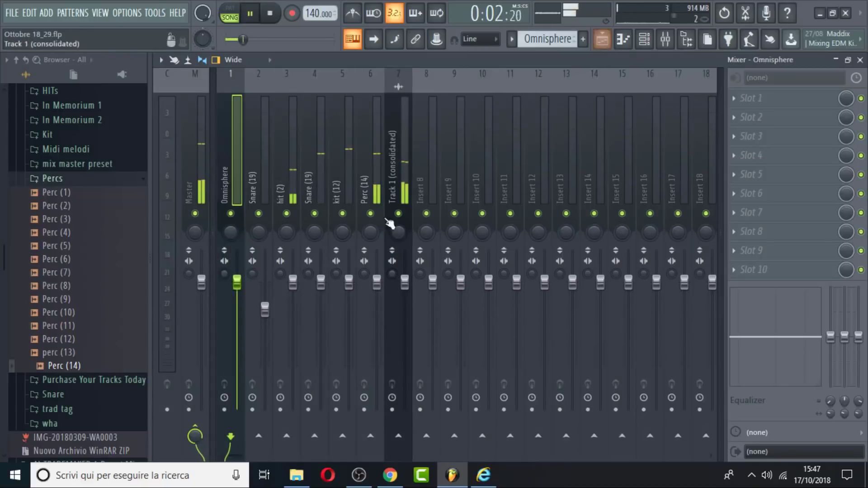
{"action": "left_click_drag", "start_coordinate": [321, 282], "coordinate": [321, 287]}
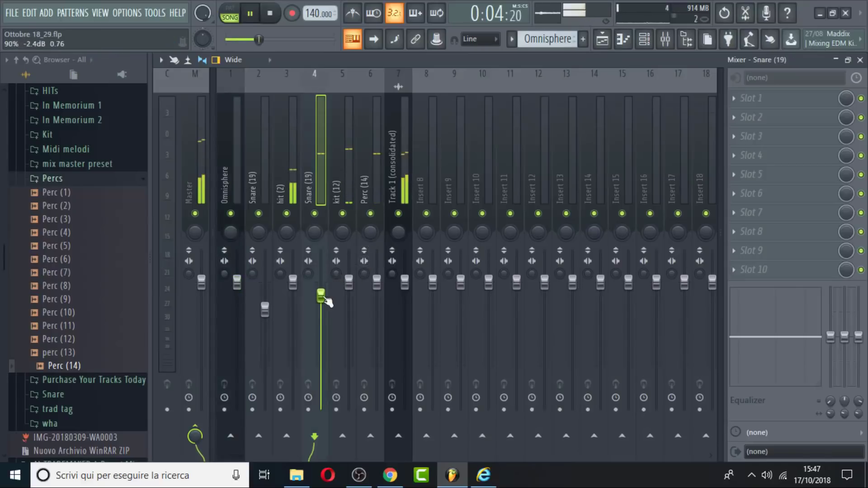
{"action": "left_click_drag", "start_coordinate": [376, 284], "coordinate": [377, 291]}
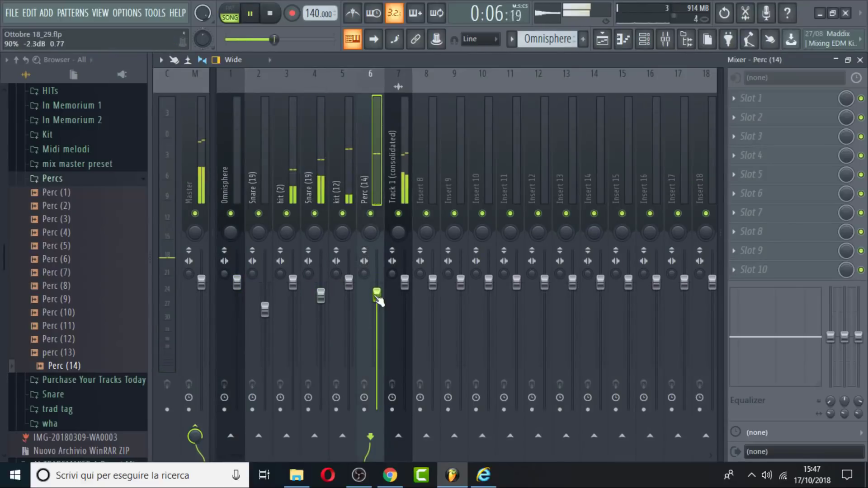
- Open the Omnisphere channel in the piano roll, with the Sampler chords as ghost notes
{"action": "left_click", "coordinate": [602, 40]}
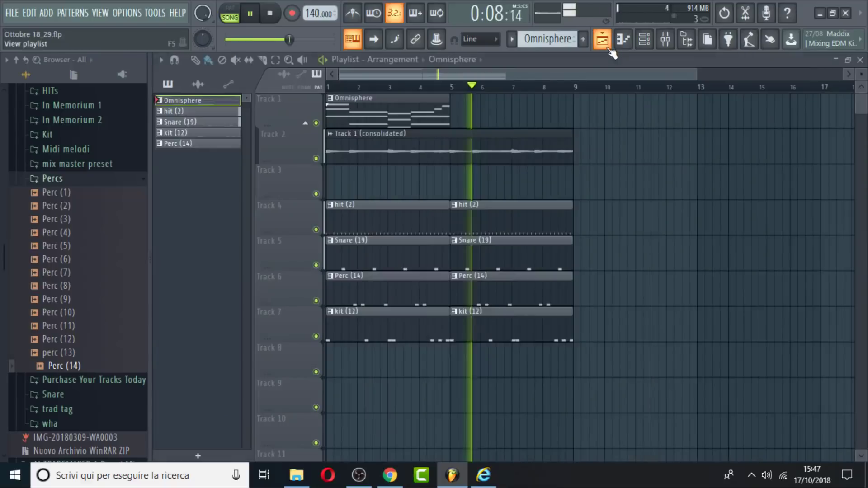
{"action": "left_click", "coordinate": [644, 40]}
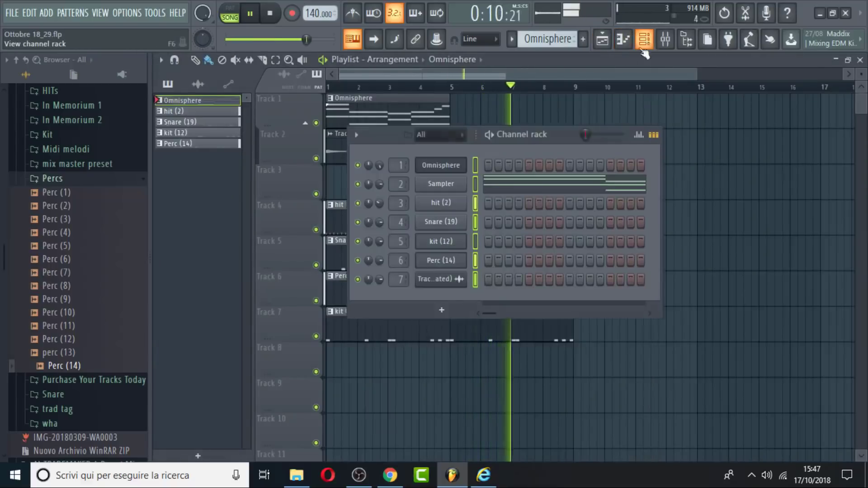
{"action": "right_click", "coordinate": [440, 165]}
{"action": "left_click", "coordinate": [485, 165]}
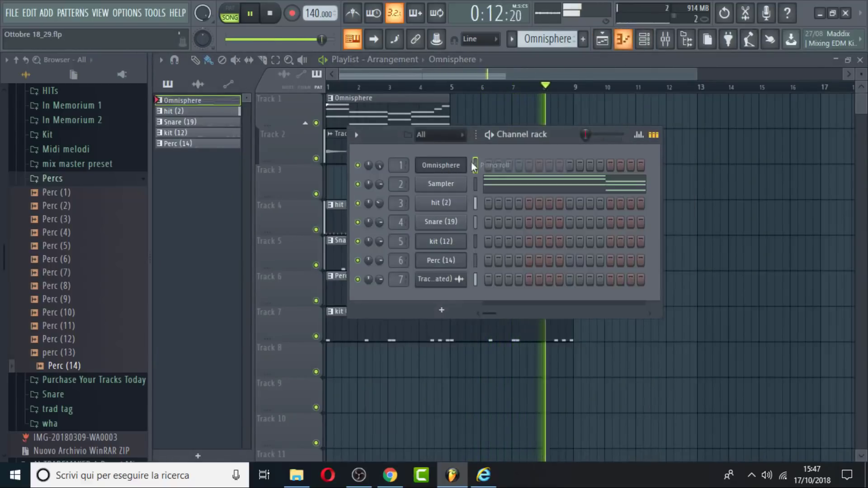
{"action": "right_click", "coordinate": [382, 164]}
{"action": "left_click", "coordinate": [424, 183]}
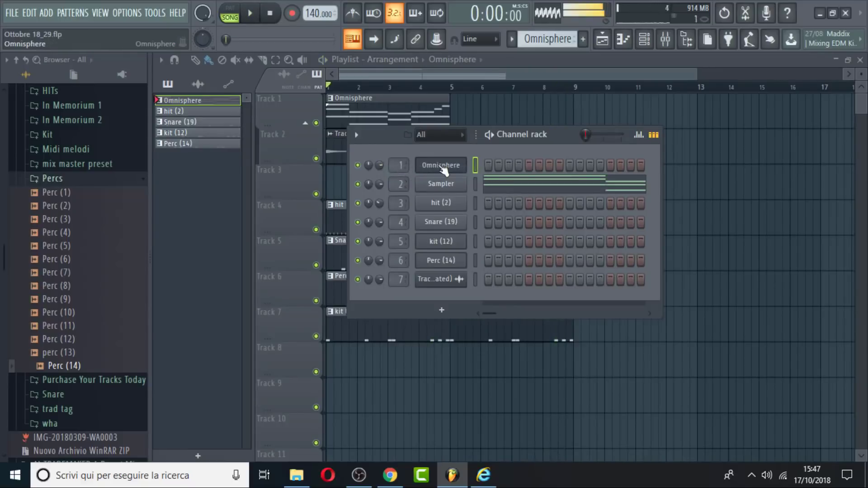
{"action": "right_click", "coordinate": [442, 170]}
{"action": "left_click", "coordinate": [483, 165]}
- Draw the first bass note over the first ghost chord, matching its length, and place it on D5
{"action": "key", "text": "space"}
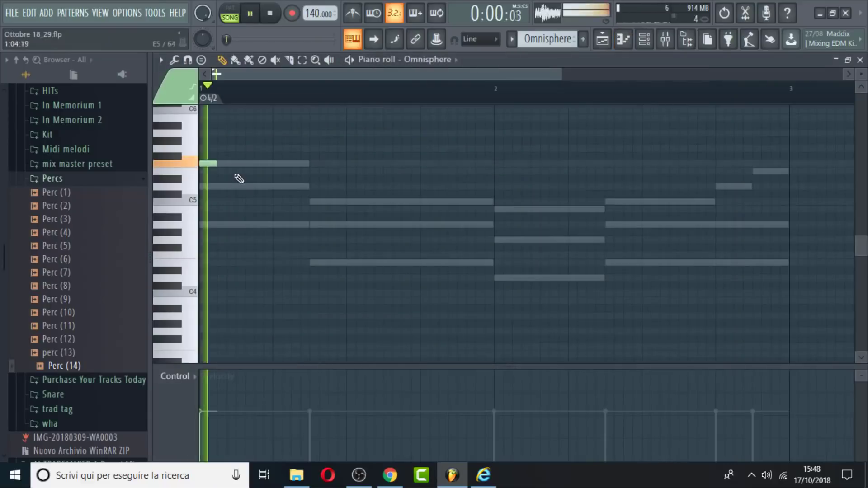
{"action": "key", "text": "space"}
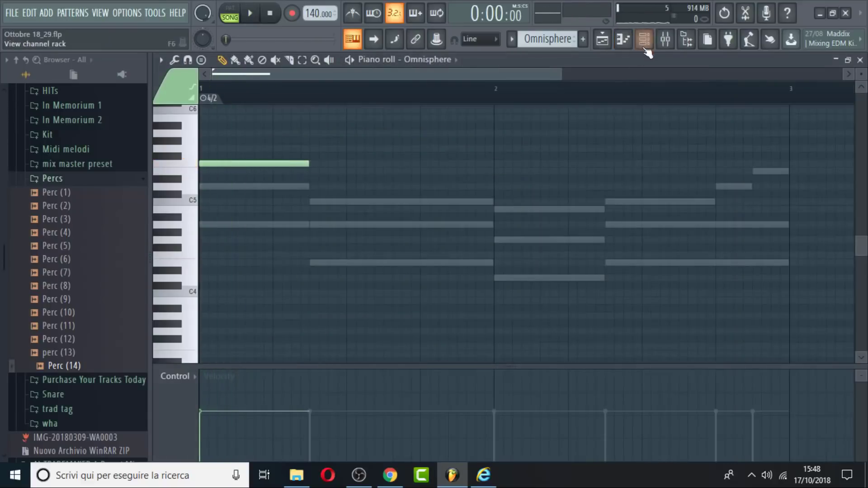
{"action": "left_click", "coordinate": [644, 43]}
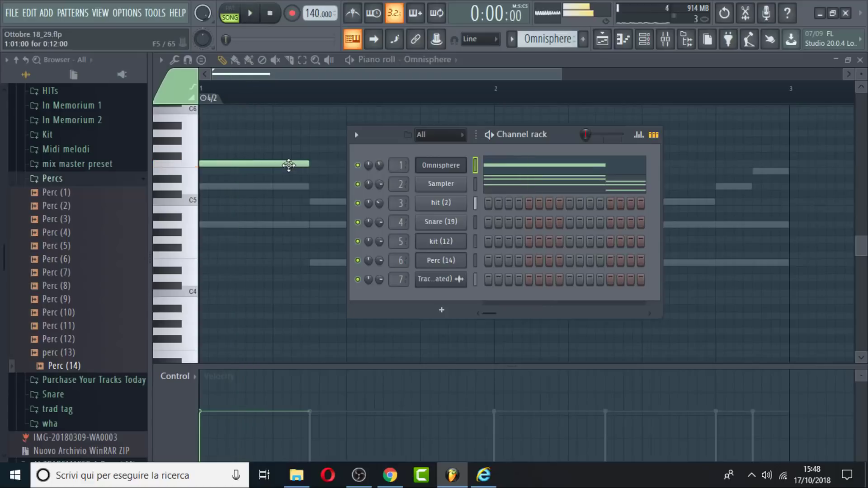
{"action": "left_click_drag", "start_coordinate": [287, 165], "coordinate": [280, 186]}
{"action": "key", "text": "space"}
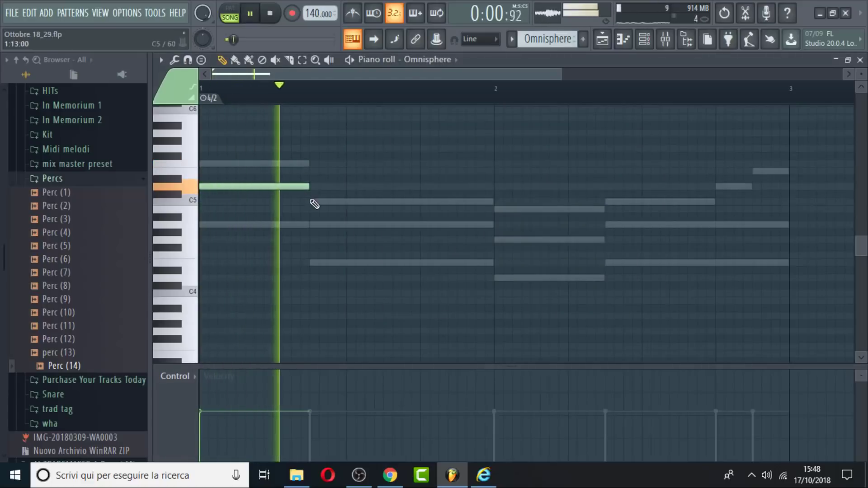
- Add bass notes on A4, G4 and A4 matching the remaining ghost chord lengths, and transpose the whole bassline down one octave
{"action": "left_click", "coordinate": [324, 234]}
{"action": "key", "text": "space"}
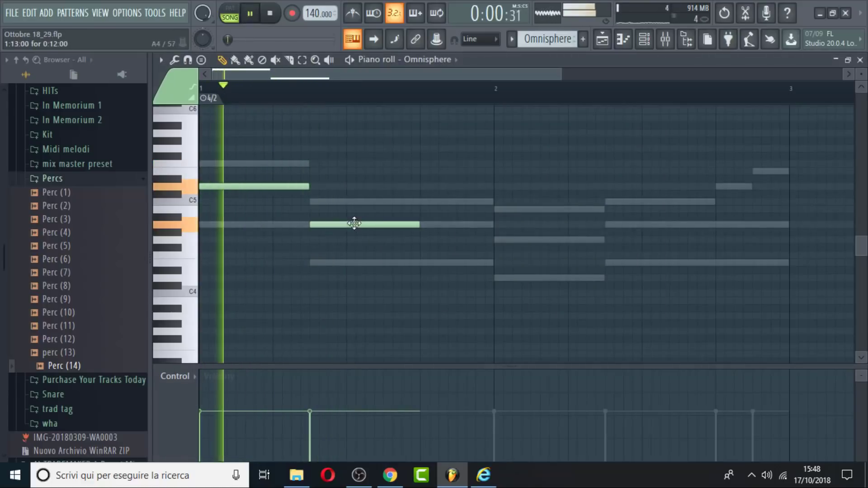
{"action": "left_click_drag", "start_coordinate": [419, 224], "coordinate": [496, 243]}
{"action": "left_click", "coordinate": [496, 240]}
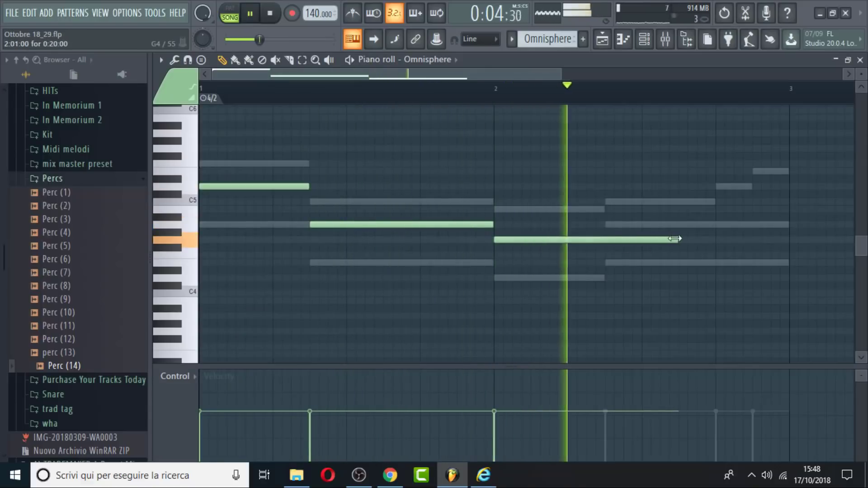
{"action": "left_click_drag", "start_coordinate": [675, 238], "coordinate": [597, 236]}
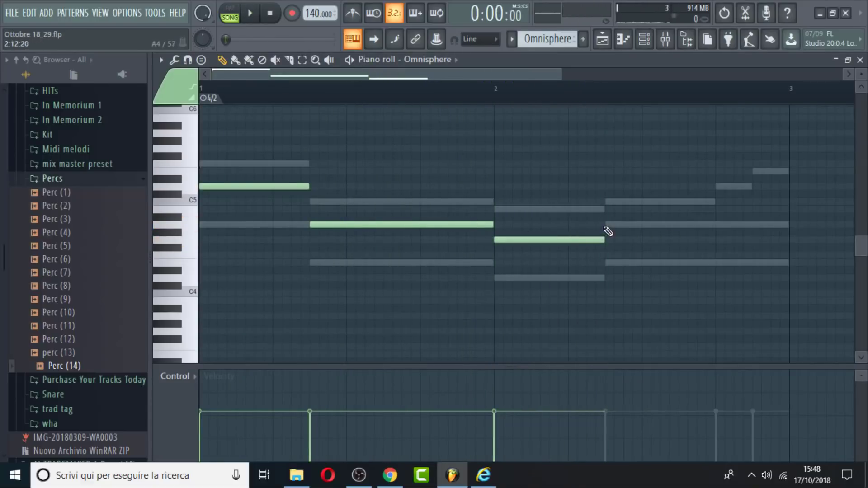
{"action": "left_click", "coordinate": [605, 226]}
{"action": "key", "text": "ctrl+Down"}
{"action": "key", "text": "space"}
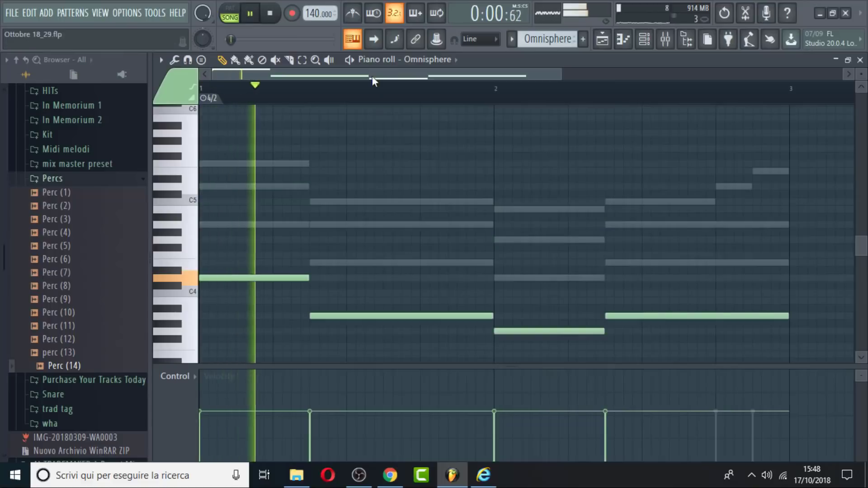
- Select the third bass note, at the start of bar 2, and raise it one octave to G4
{"action": "left_click", "coordinate": [302, 59]}
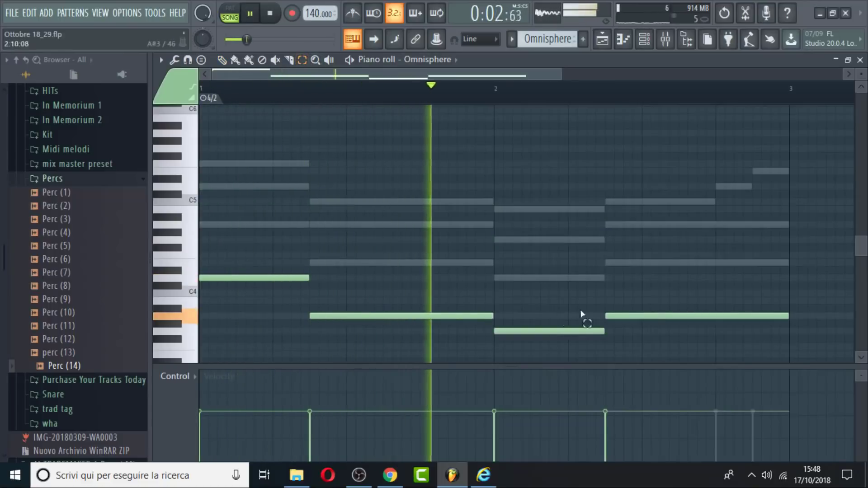
{"action": "left_click_drag", "start_coordinate": [674, 267], "coordinate": [661, 338]}
{"action": "left_click_drag", "start_coordinate": [445, 289], "coordinate": [404, 332]}
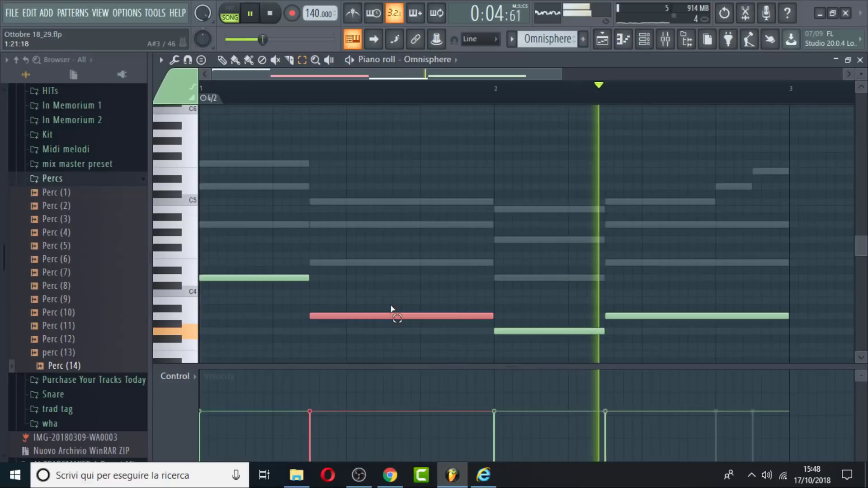
{"action": "left_click_drag", "start_coordinate": [565, 310], "coordinate": [549, 359]}
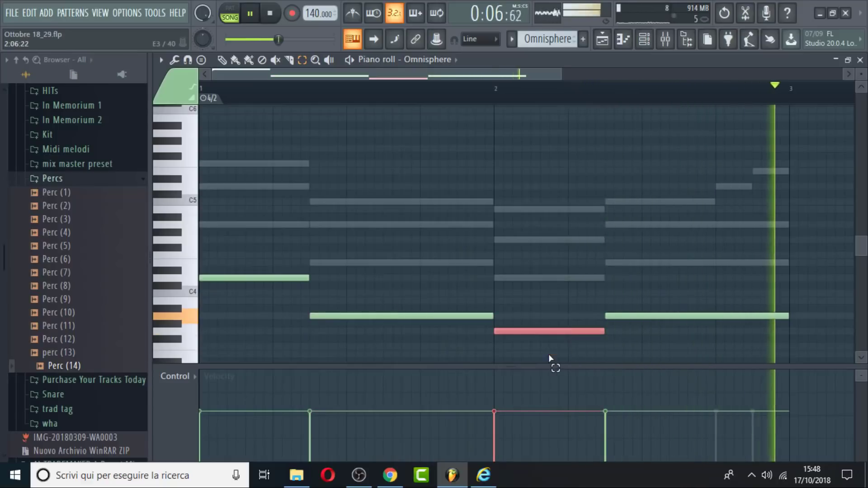
{"action": "key", "text": "ctrl+Up"}
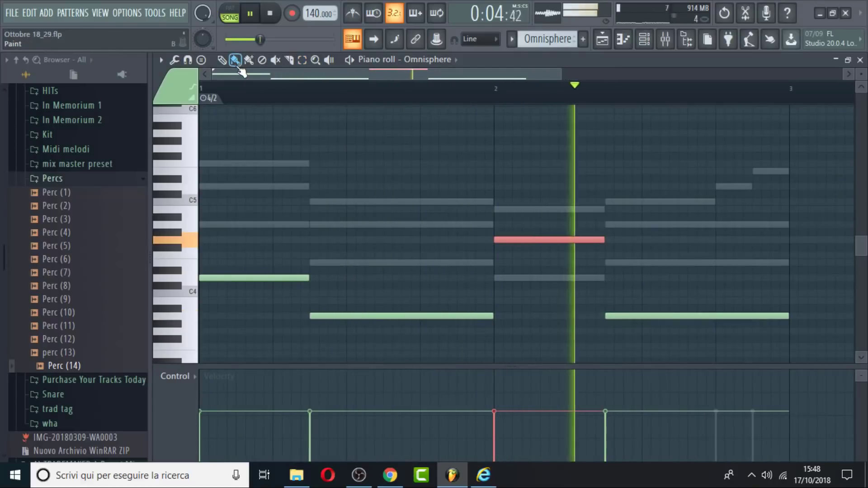
- Place a second Omnisphere pattern clip at bar 5 on Track 1 of the playlist and play the song
{"action": "left_click", "coordinate": [603, 44]}
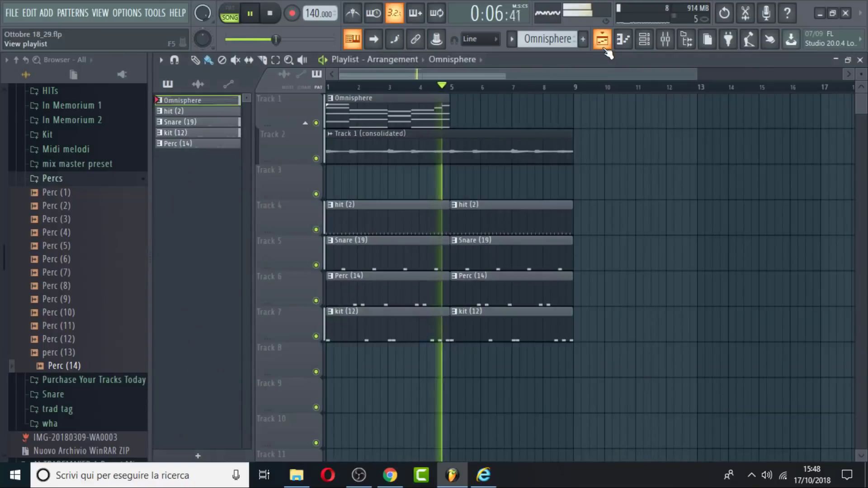
{"action": "key", "text": "space"}
{"action": "left_click", "coordinate": [517, 101]}
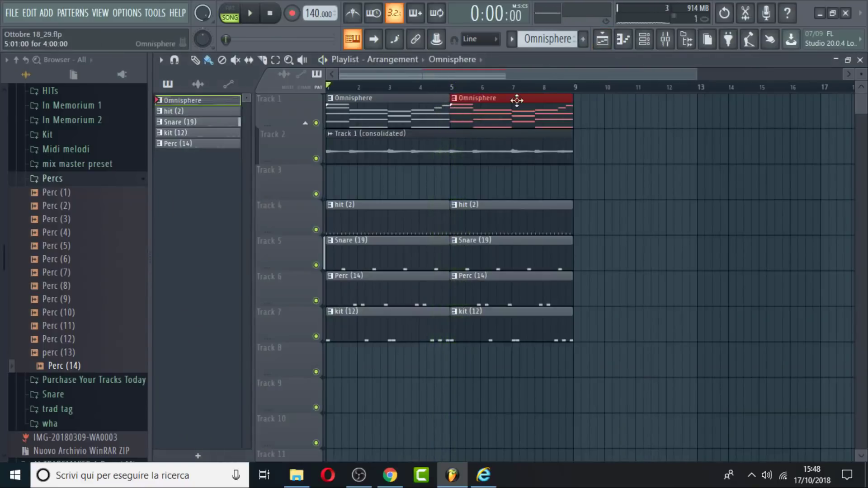
{"action": "key", "text": "space"}
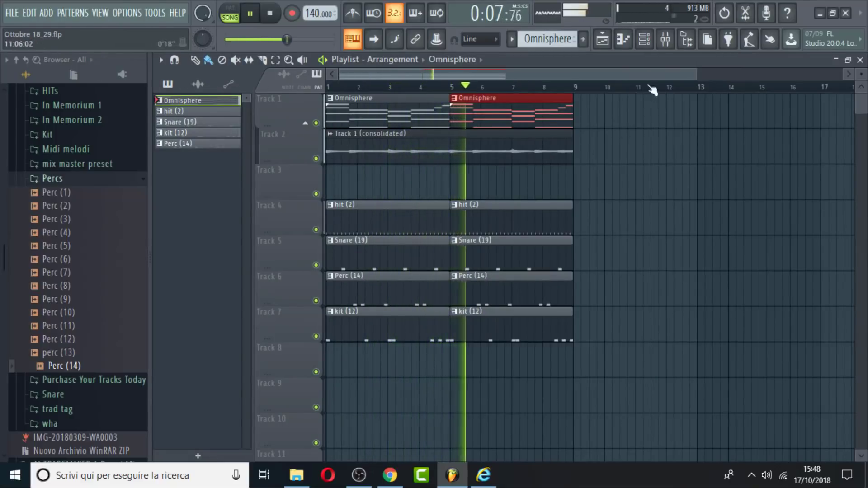
- Restart playback with the Omnisphere mixer track soloed and select that track
{"action": "key", "text": "F9"}
{"action": "key", "text": "space"}
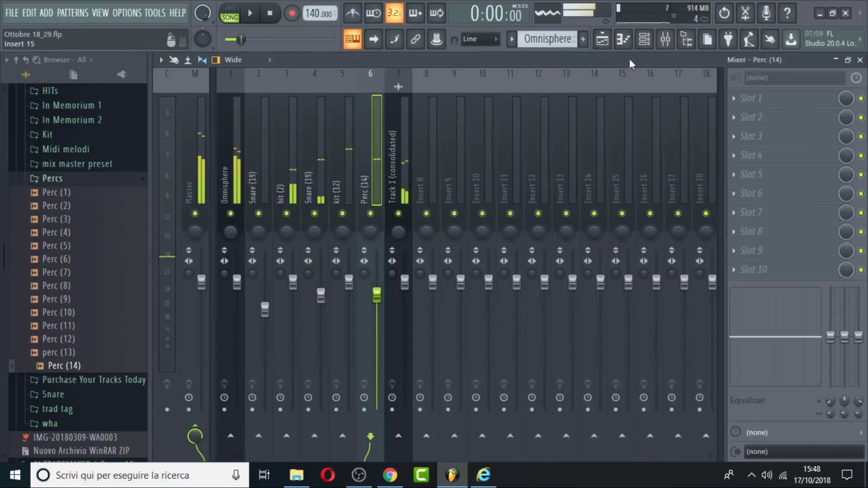
{"action": "key", "text": "space"}
{"action": "right_click", "coordinate": [230, 213]}
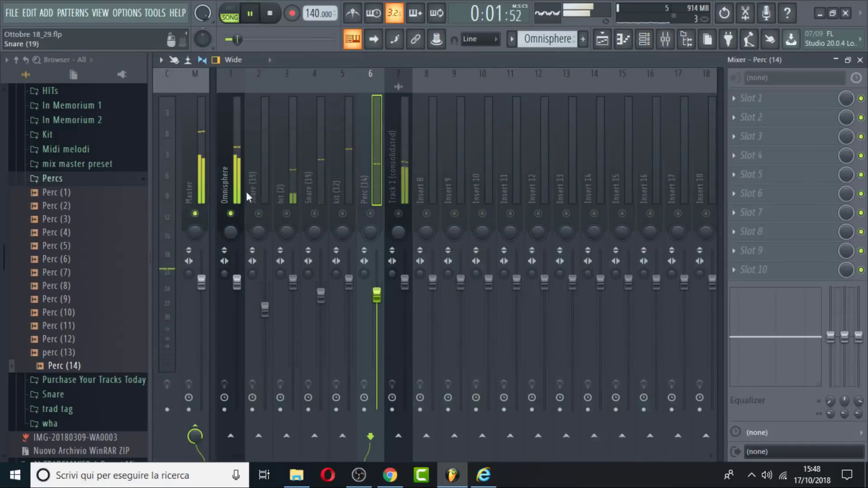
{"action": "left_click", "coordinate": [241, 195]}
- Load FabFilter Pro-Q 2 into the Omnisphere track's first effect slot and move its window clear for editing
{"action": "left_click", "coordinate": [768, 102]}
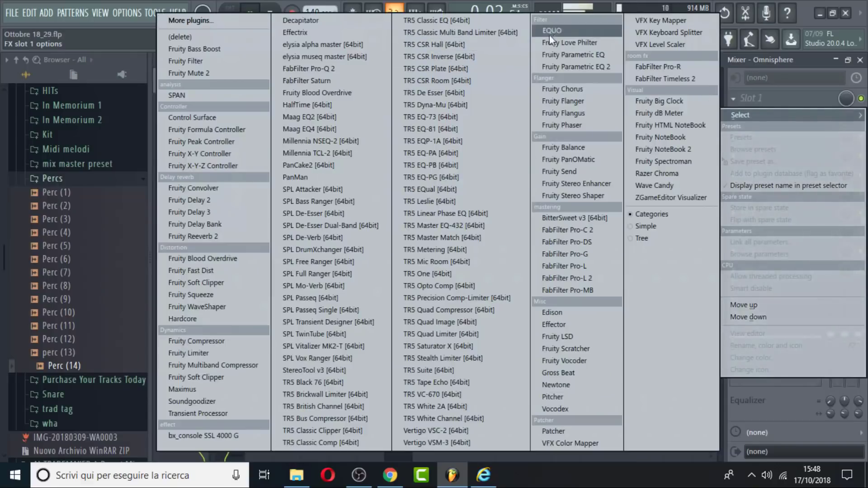
{"action": "left_click", "coordinate": [353, 70]}
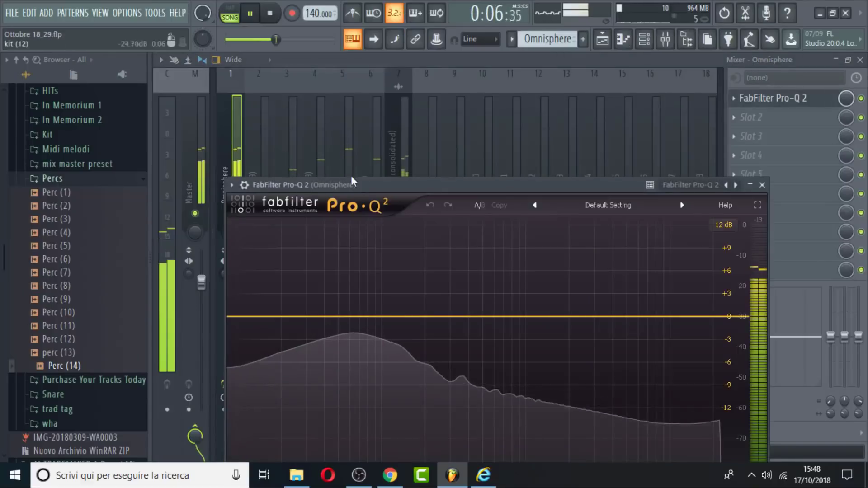
{"action": "left_click_drag", "start_coordinate": [350, 183], "coordinate": [334, 84]}
- Add a Low Shelf band with a 96 dB/oct slope in the low end and pull it to -30 dB at about 30 Hz
{"action": "left_click_drag", "start_coordinate": [266, 217], "coordinate": [264, 227]}
{"action": "right_click", "coordinate": [264, 227]}
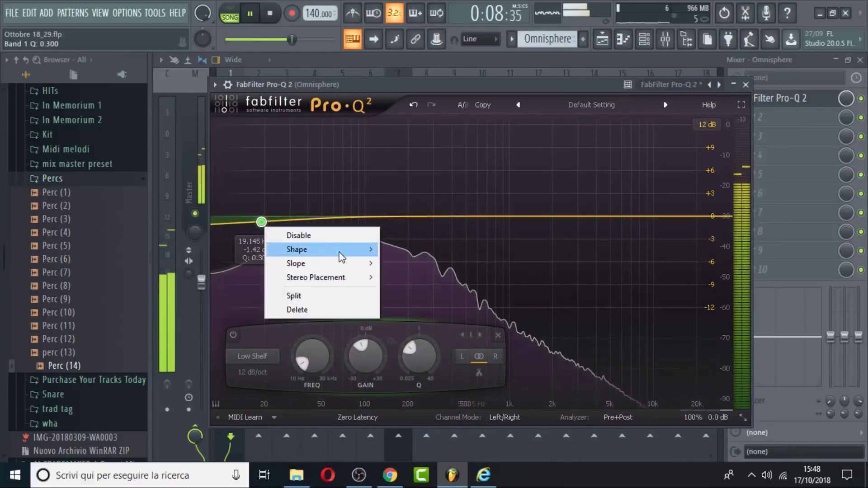
{"action": "mouse_move", "coordinate": [341, 252]}
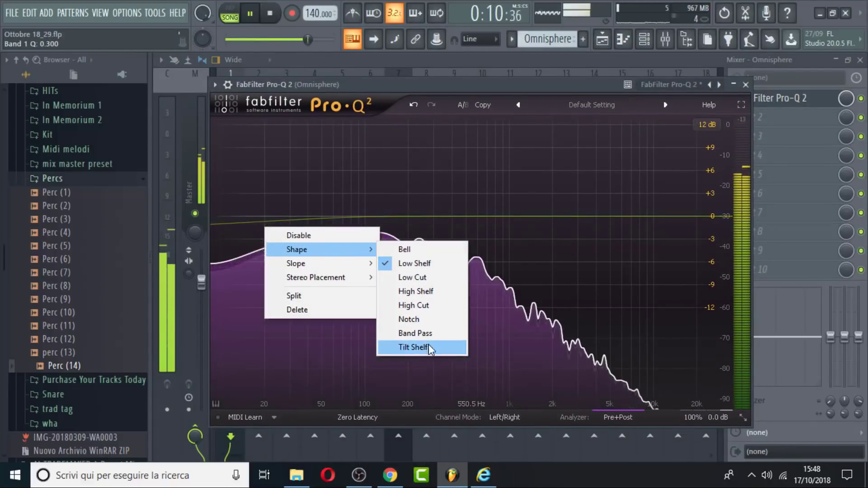
{"action": "left_click", "coordinate": [427, 267]}
{"action": "right_click", "coordinate": [261, 222]}
{"action": "mouse_move", "coordinate": [327, 244]}
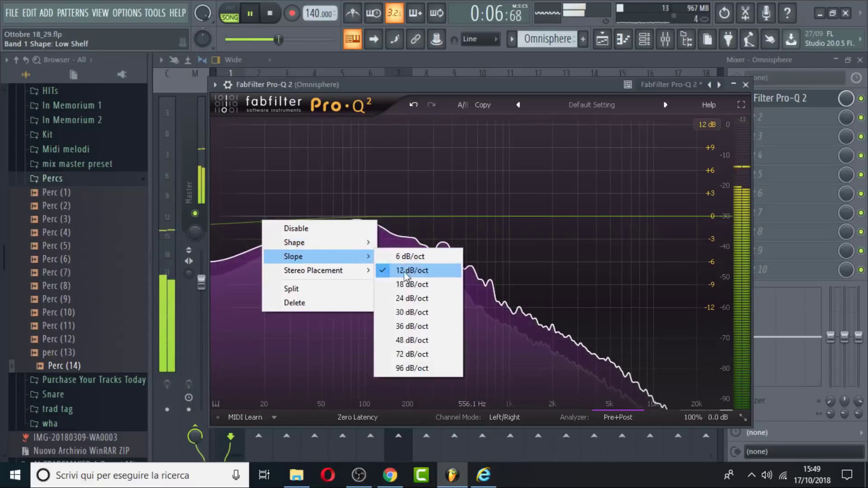
{"action": "left_click", "coordinate": [405, 368]}
{"action": "left_click_drag", "start_coordinate": [262, 223], "coordinate": [307, 291]}
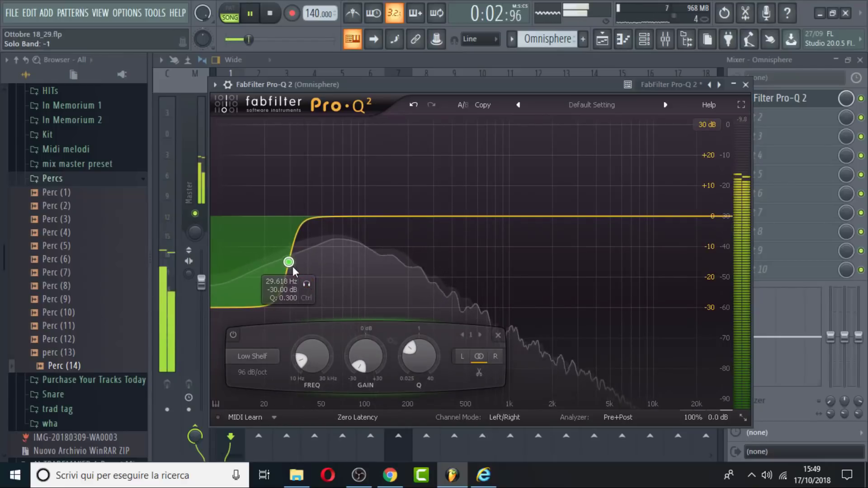
- Refine the Low Shelf band by raising its Q to 1.068 and moving its frequency to about 33 Hz
{"action": "right_click", "coordinate": [290, 264]}
{"action": "mouse_move", "coordinate": [357, 302]}
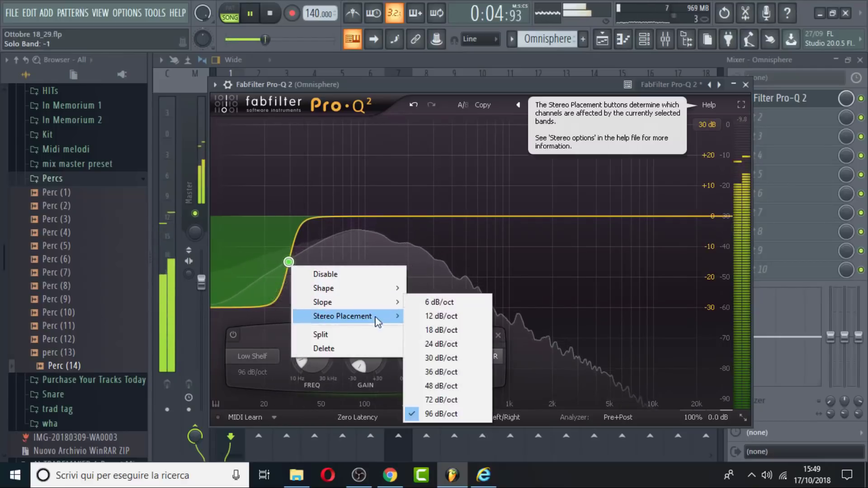
{"action": "left_click_drag", "start_coordinate": [289, 262], "coordinate": [309, 281]}
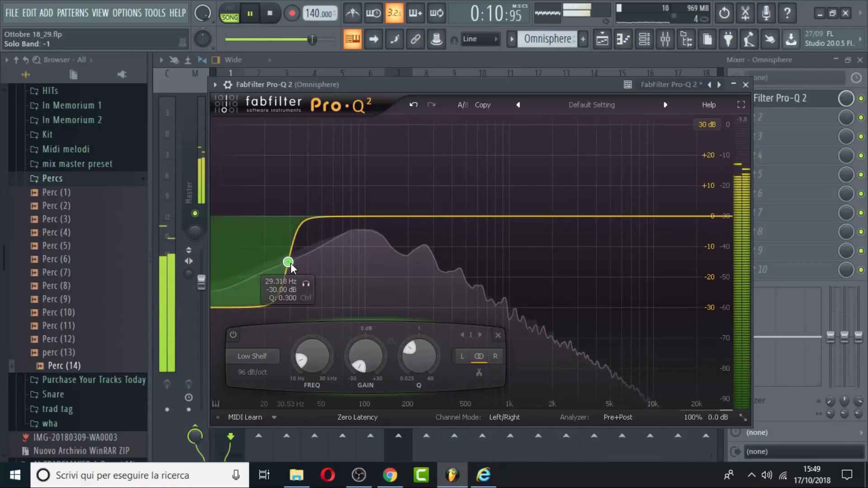
{"action": "scroll", "coordinate": [289, 262], "scroll_direction": "up", "scroll_amount": 5}
{"action": "scroll", "coordinate": [290, 264], "scroll_direction": "up", "scroll_amount": 2}
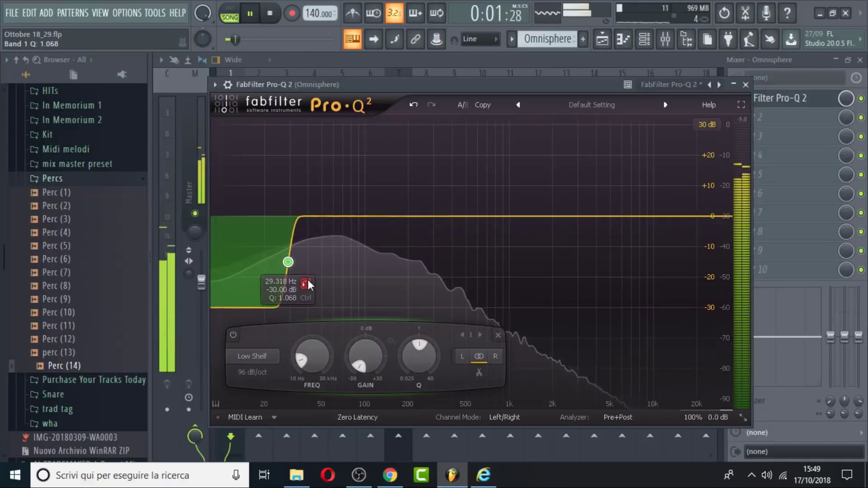
{"action": "left_click_drag", "start_coordinate": [307, 279], "coordinate": [319, 281]}
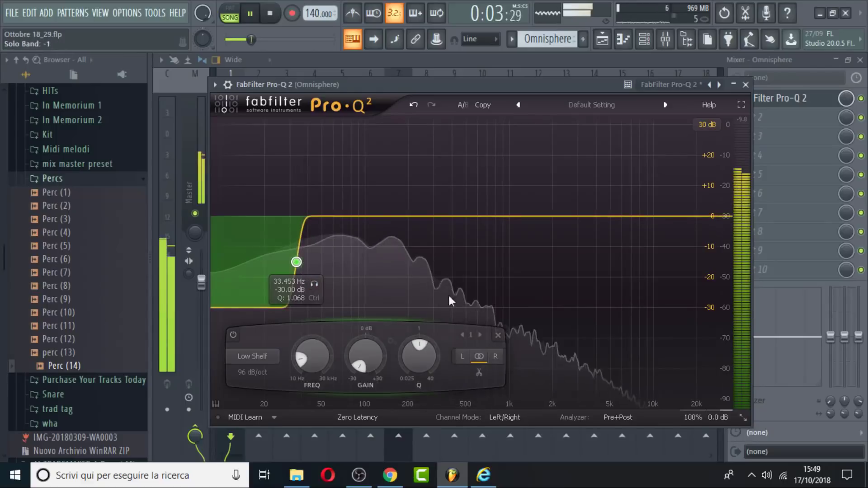
- Add a High Shelf band with a 96 dB/oct slope and Q 0.620, pulled to about -27 dB at about 1130 Hz
{"action": "left_click_drag", "start_coordinate": [671, 216], "coordinate": [540, 225]}
{"action": "right_click", "coordinate": [539, 226]}
{"action": "mouse_move", "coordinate": [588, 247]}
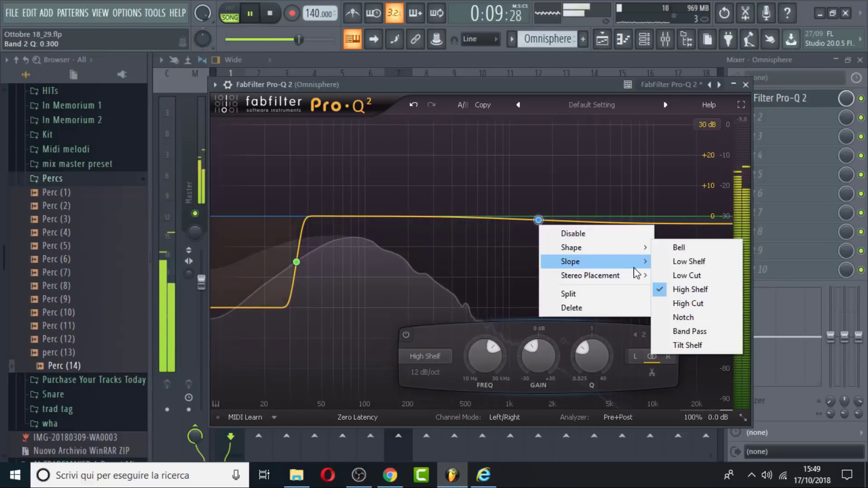
{"action": "left_click", "coordinate": [685, 373]}
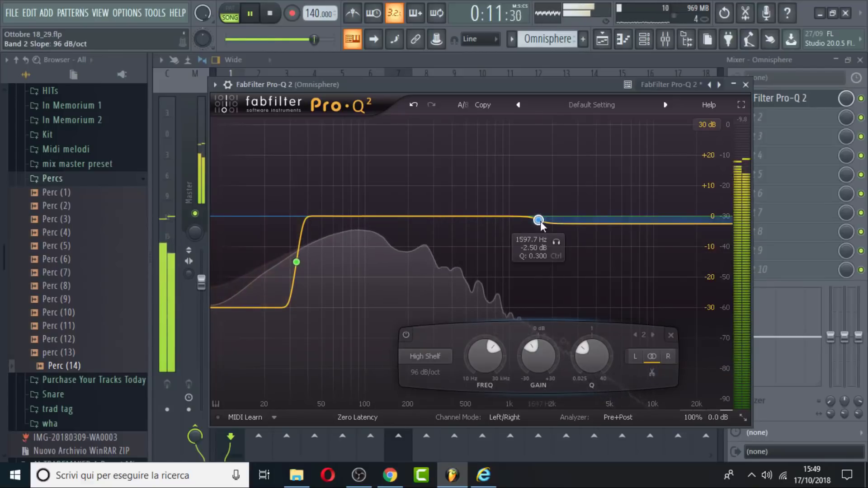
{"action": "left_click_drag", "start_coordinate": [538, 221], "coordinate": [536, 294]}
{"action": "scroll", "coordinate": [523, 259], "scroll_direction": "up", "scroll_amount": 3}
{"action": "left_click", "coordinate": [541, 281]}
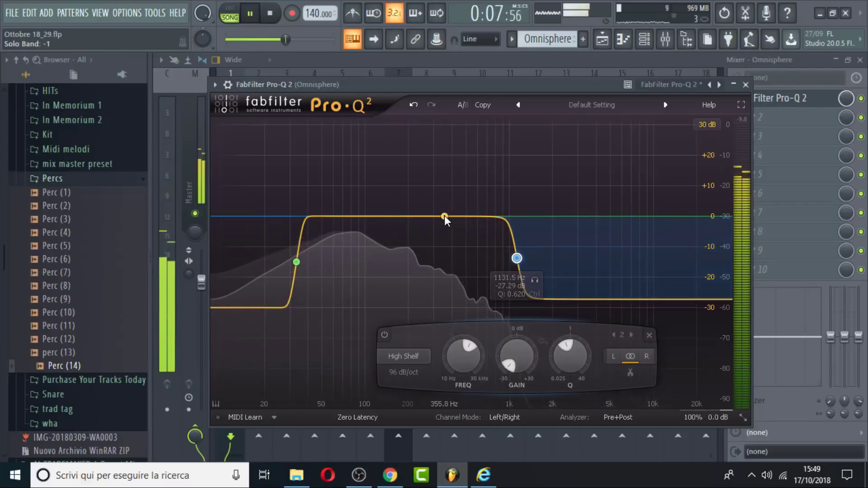
- Add a third band as a High Shelf with a 96 dB/oct slope, lowered to about -10 dB just above 200 Hz
{"action": "left_click_drag", "start_coordinate": [449, 217], "coordinate": [443, 221]}
{"action": "right_click", "coordinate": [444, 220]}
{"action": "mouse_move", "coordinate": [494, 244]}
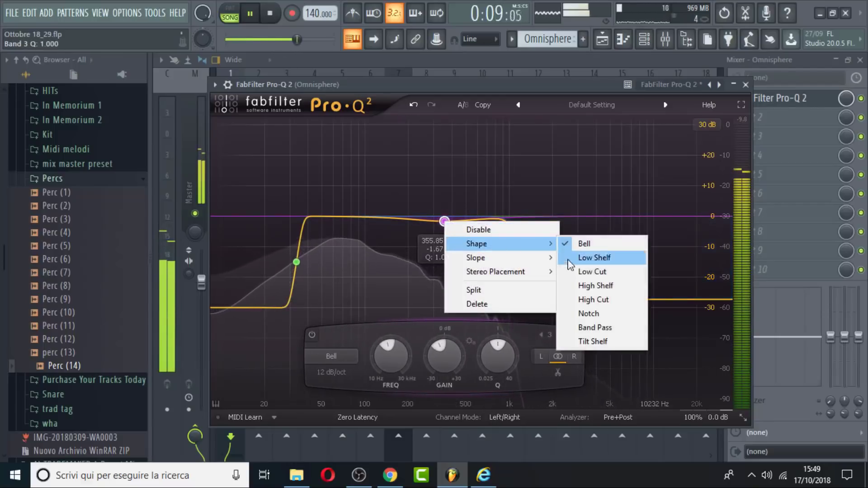
{"action": "left_click", "coordinate": [595, 285]}
{"action": "right_click", "coordinate": [443, 218]}
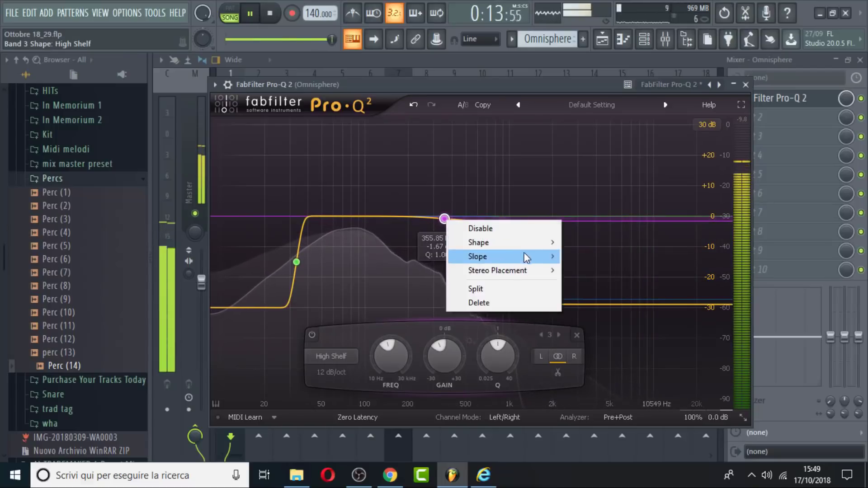
{"action": "mouse_move", "coordinate": [523, 255]}
{"action": "left_click", "coordinate": [614, 365]}
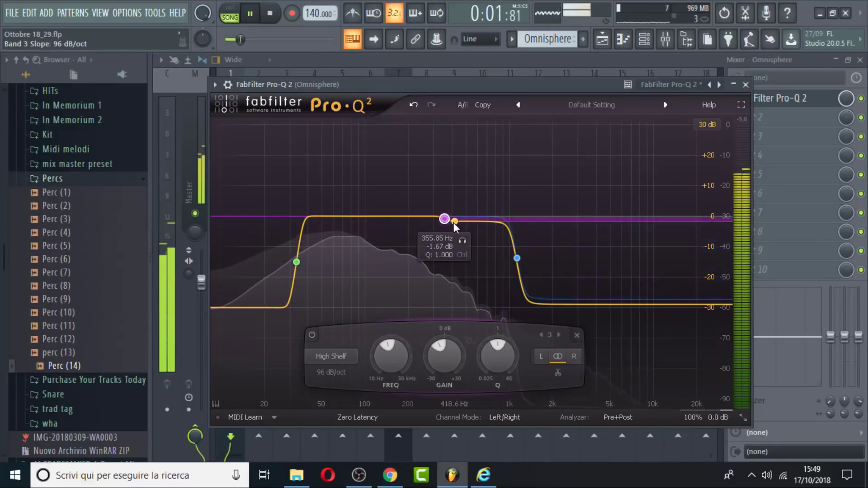
{"action": "left_click_drag", "start_coordinate": [444, 220], "coordinate": [411, 245]}
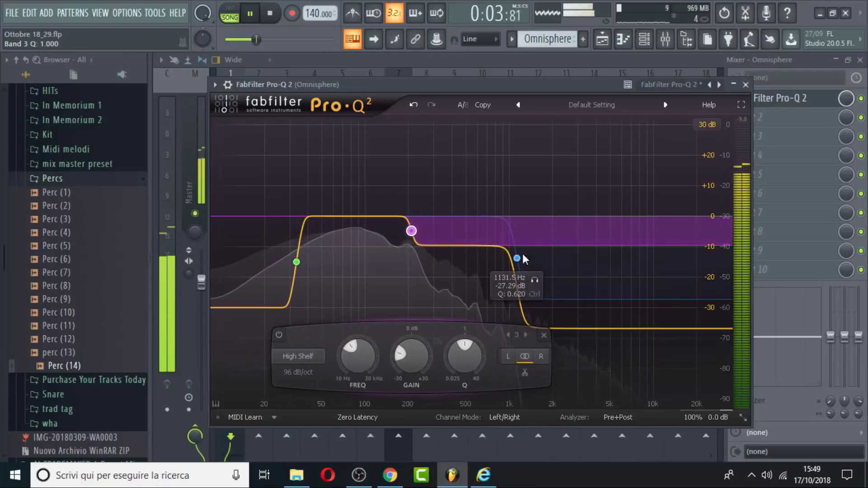
- Stop playback, unsolo the Omnisphere mixer track and play the full song from the start
{"action": "left_click", "coordinate": [602, 39]}
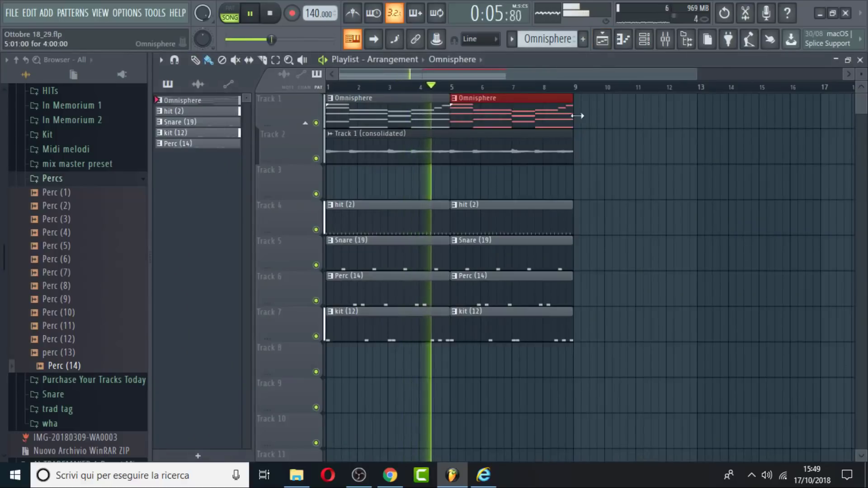
{"action": "key", "text": "F9"}
{"action": "key", "text": "space"}
{"action": "right_click", "coordinate": [231, 213]}
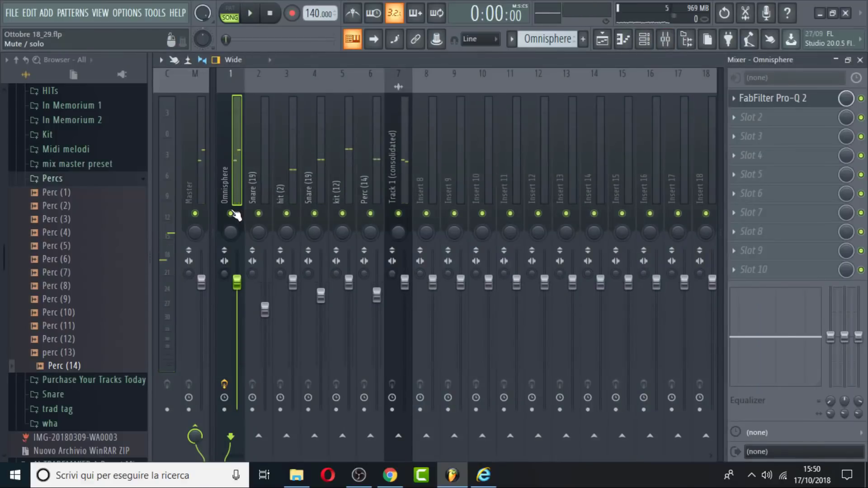
{"action": "key", "text": "space"}
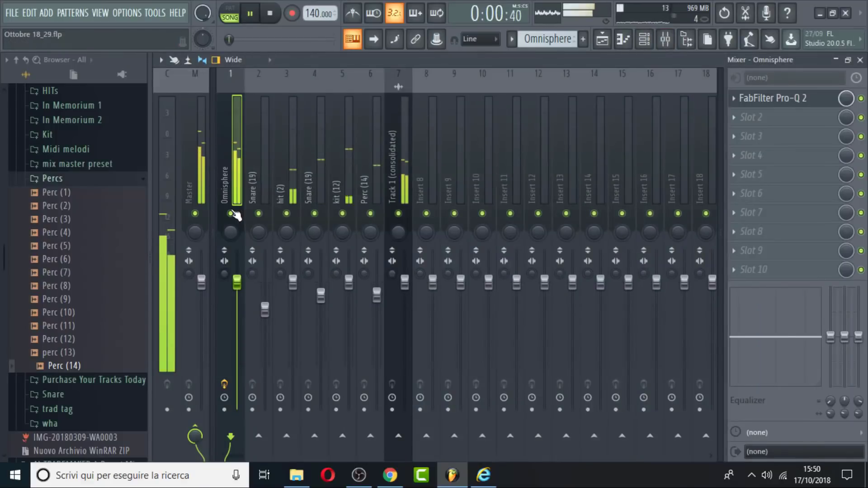
- Show the playlist, collapse the Percs folder in the browser and pick the Track 1 (consolidated) clip as the current source
{"action": "left_click", "coordinate": [603, 39]}
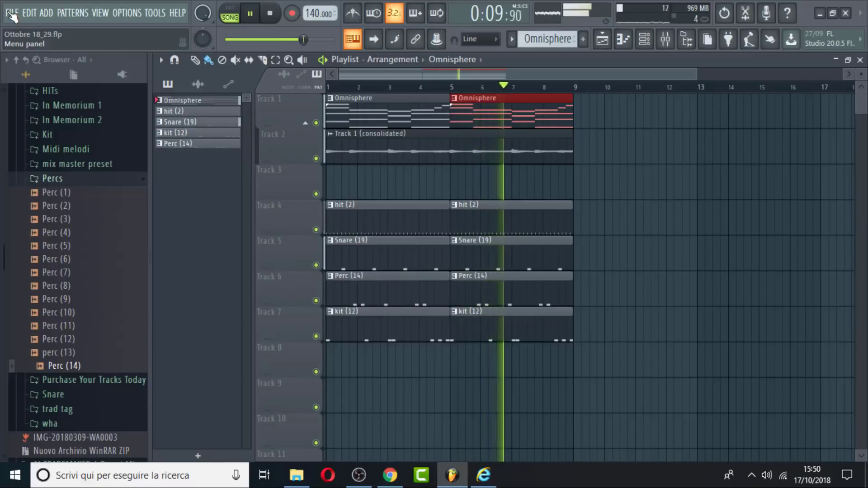
{"action": "left_click", "coordinate": [68, 180]}
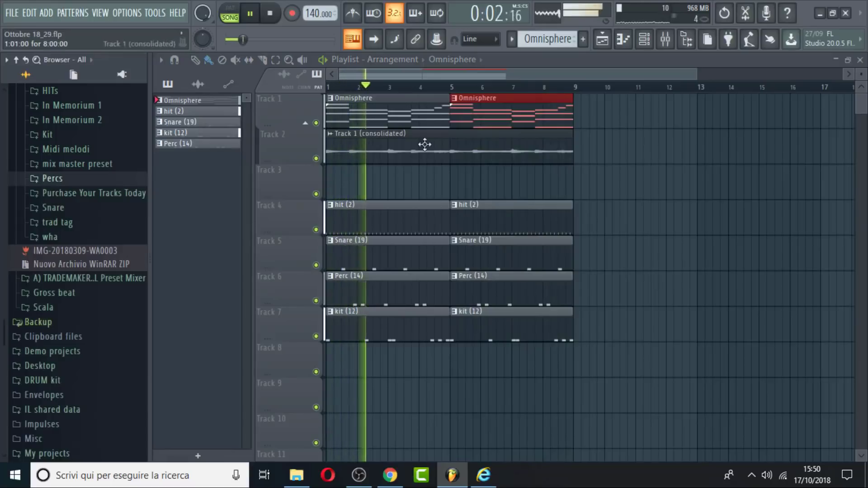
{"action": "left_click", "coordinate": [364, 150]}
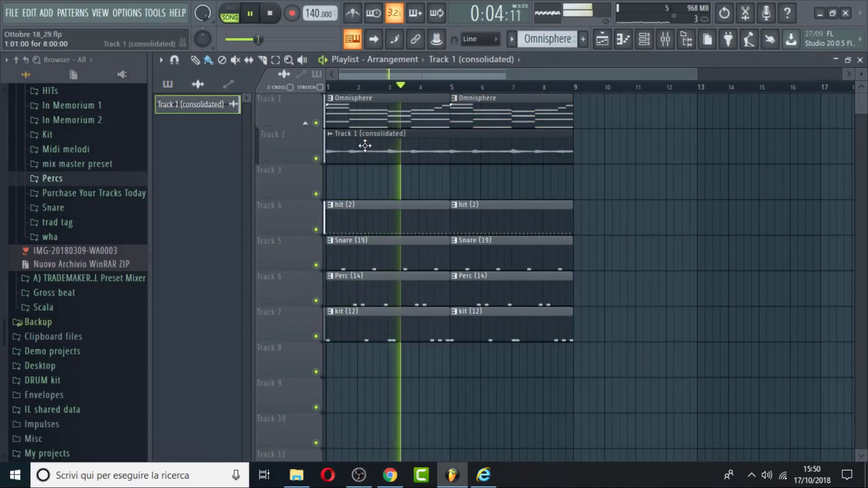